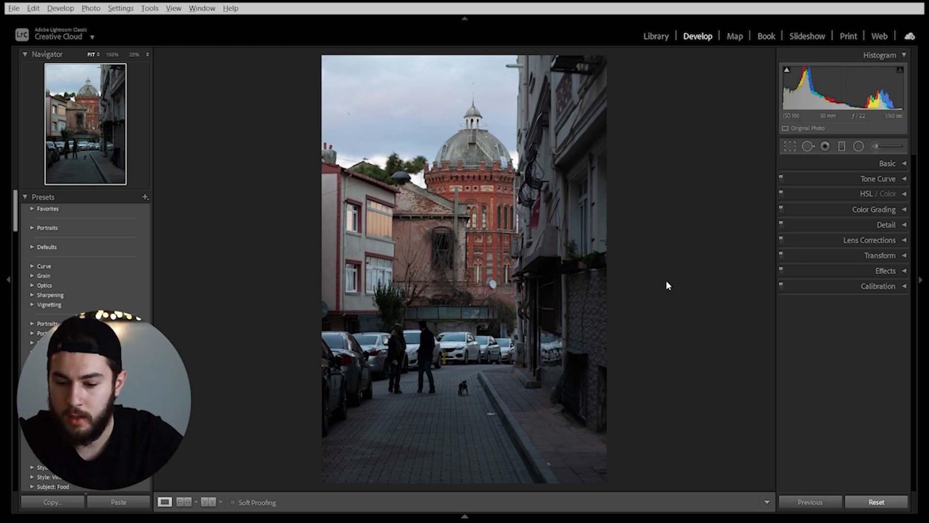
Try a white balance sampled from the street paving in front of the dog, and undo it
{"action": "left_click", "coordinate": [903, 164]}
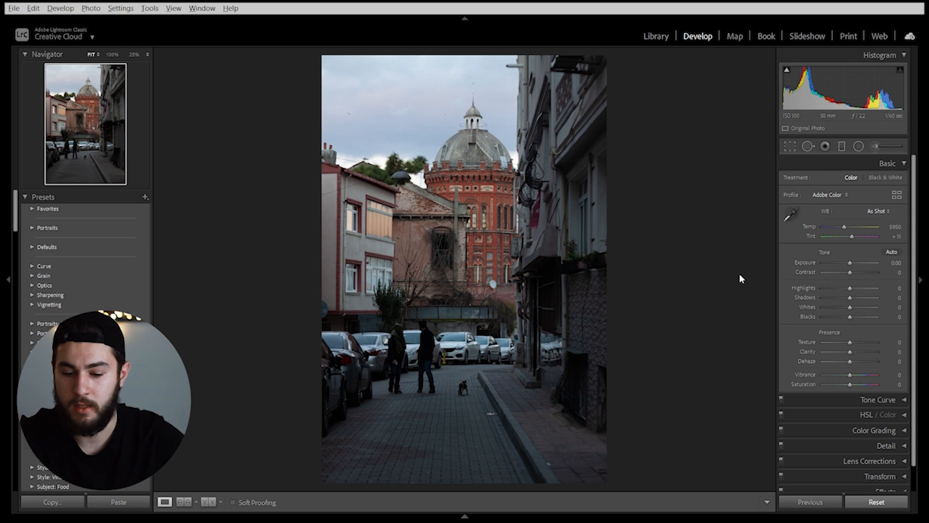
{"action": "left_click", "coordinate": [792, 212]}
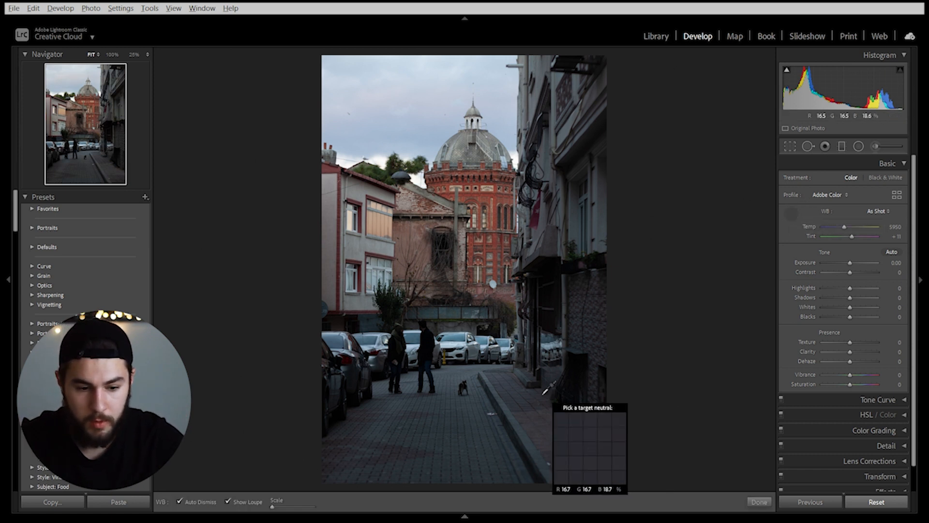
{"action": "left_click", "coordinate": [486, 418]}
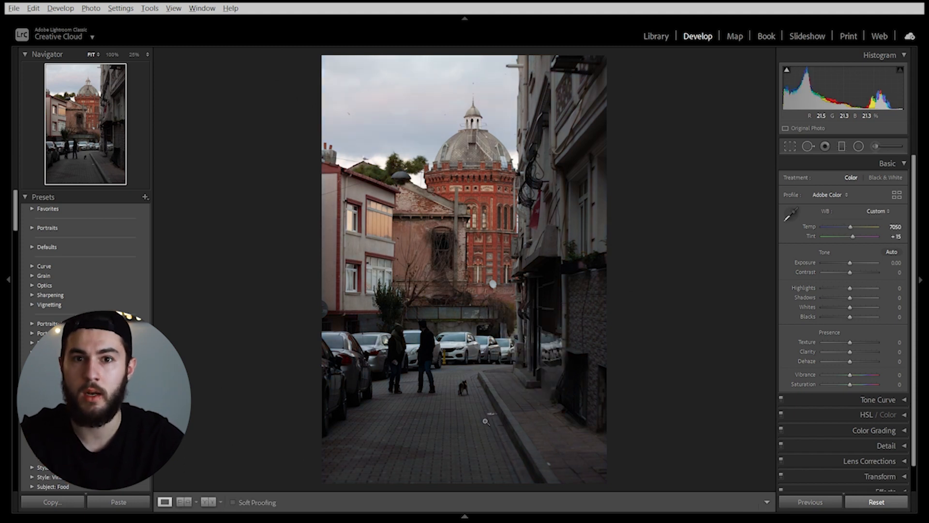
{"action": "key", "text": "ctrl+z"}
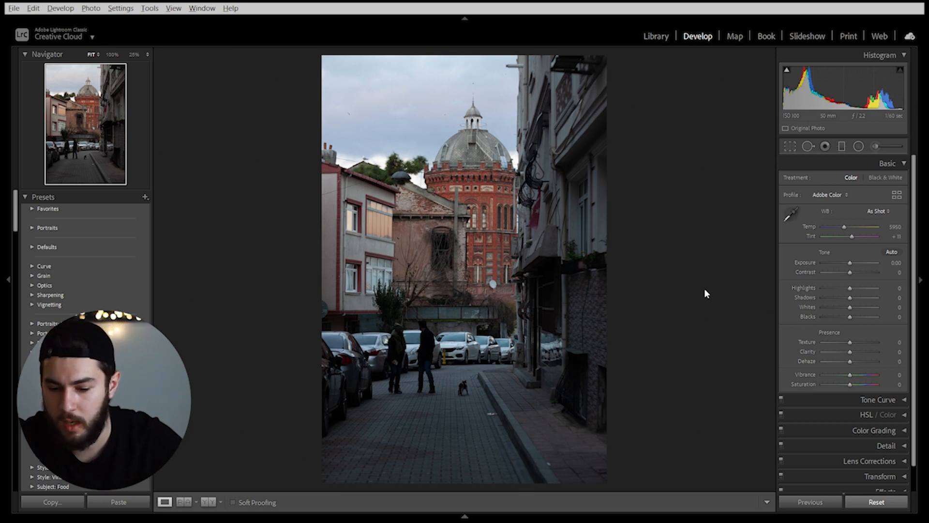
Try Highlights at +68 and Clarity at +68 in turn, resetting each adjustment to its default
{"action": "left_click_drag", "start_coordinate": [851, 289], "coordinate": [869, 293]}
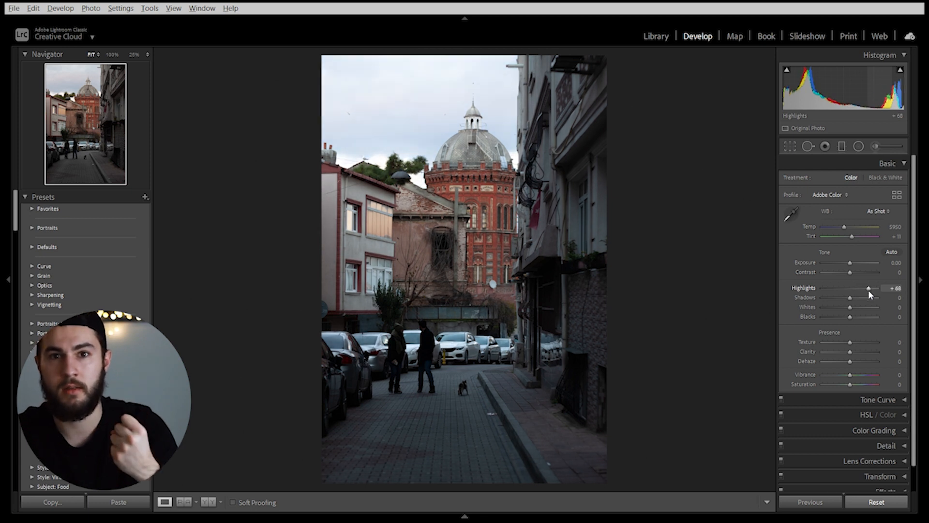
{"action": "double_click", "coordinate": [869, 289]}
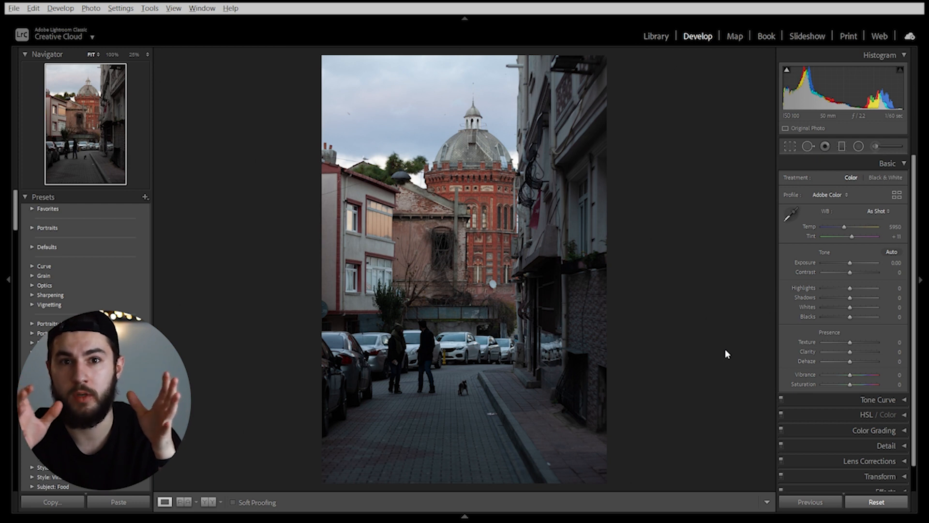
{"action": "left_click_drag", "start_coordinate": [850, 351], "coordinate": [869, 353]}
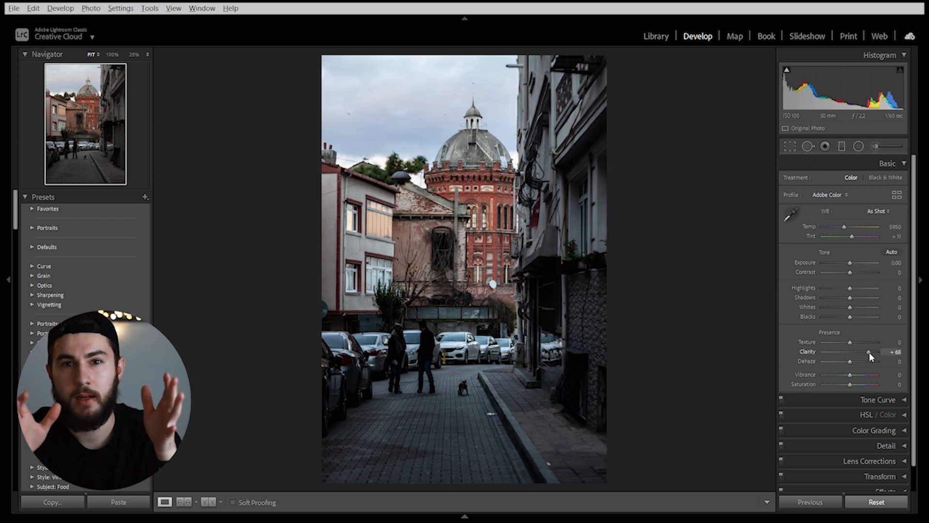
{"action": "double_click", "coordinate": [870, 355]}
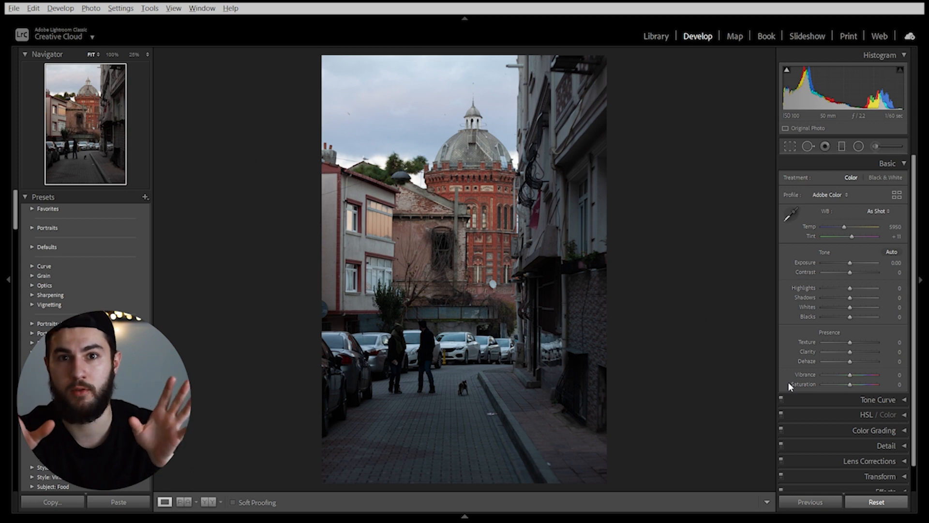
Set the photo's tone to Exposure -0.18, Highlights -60, Shadows +23, Whites -21 and Blacks -23
{"action": "scroll", "coordinate": [915, 371], "scroll_direction": "down", "scroll_amount": 1}
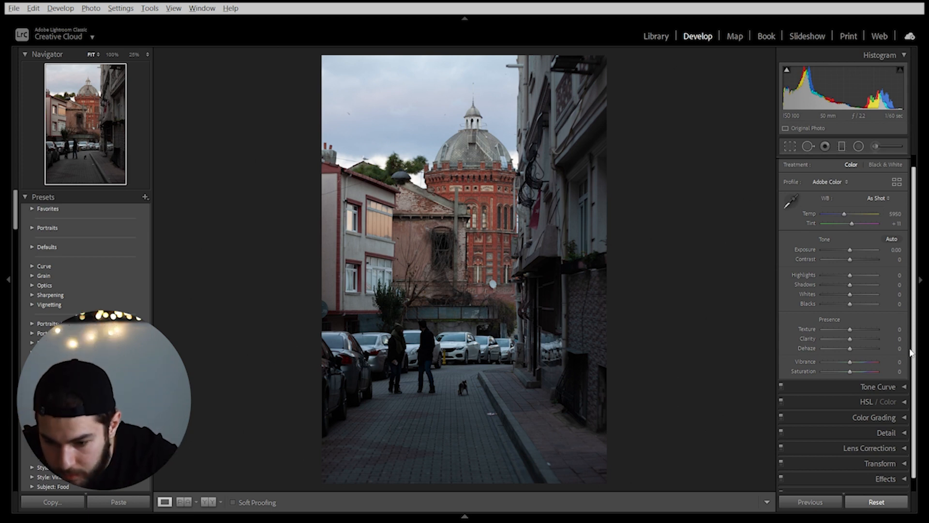
{"action": "left_click_drag", "start_coordinate": [851, 251], "coordinate": [849, 253]}
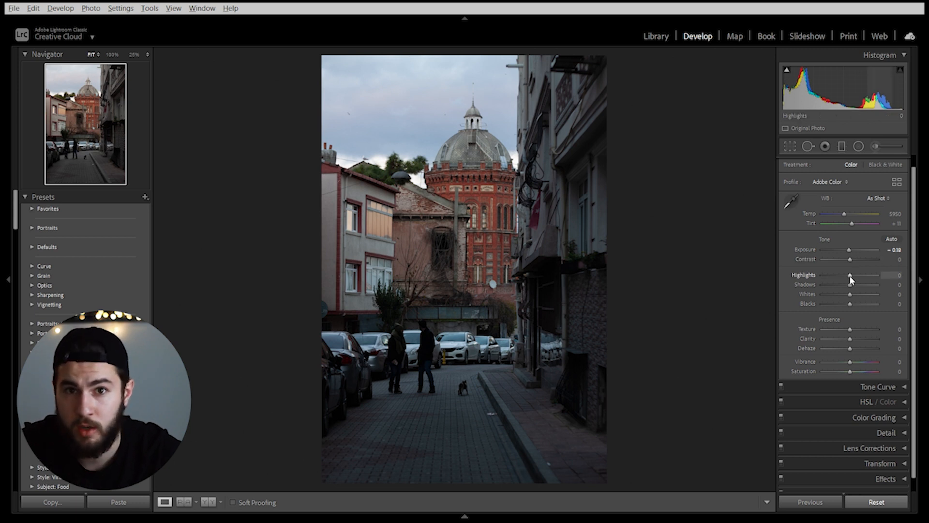
{"action": "left_click_drag", "start_coordinate": [851, 276], "coordinate": [834, 276]}
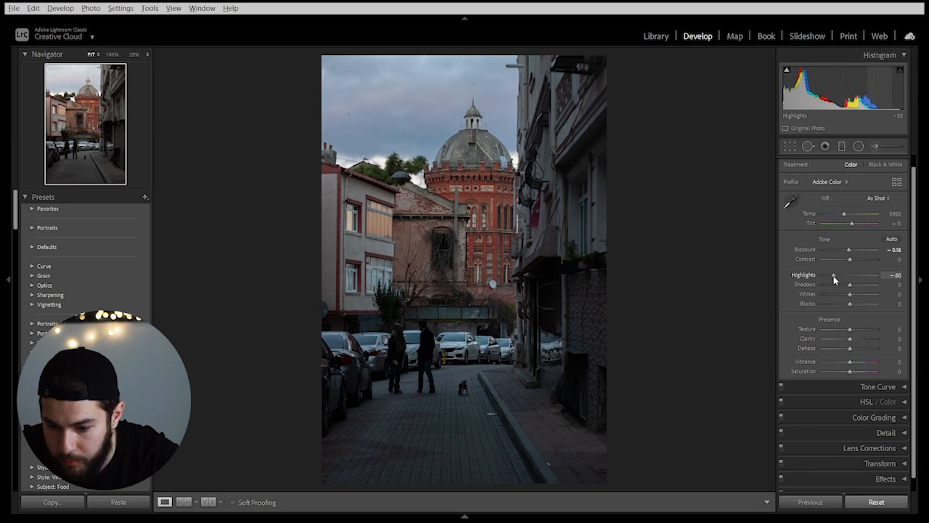
{"action": "left_click_drag", "start_coordinate": [851, 287], "coordinate": [857, 287]}
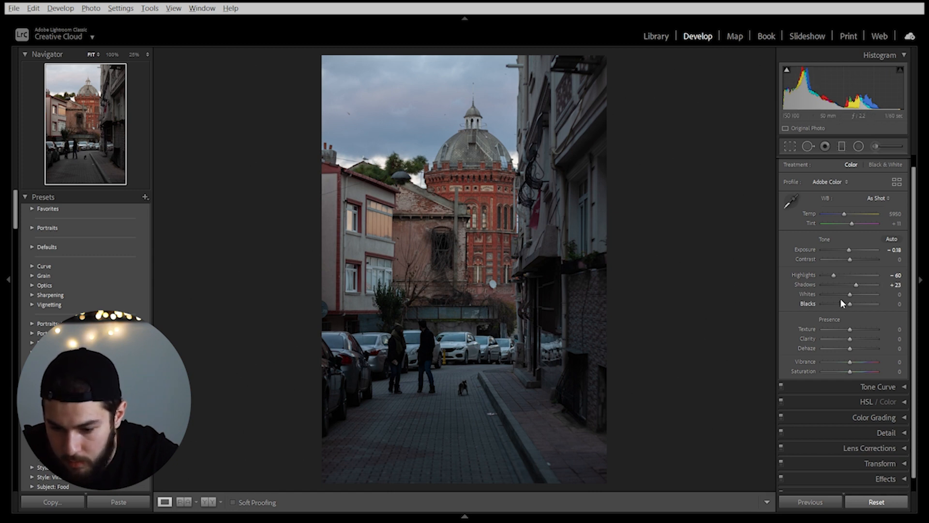
{"action": "left_click_drag", "start_coordinate": [850, 294], "coordinate": [844, 303]}
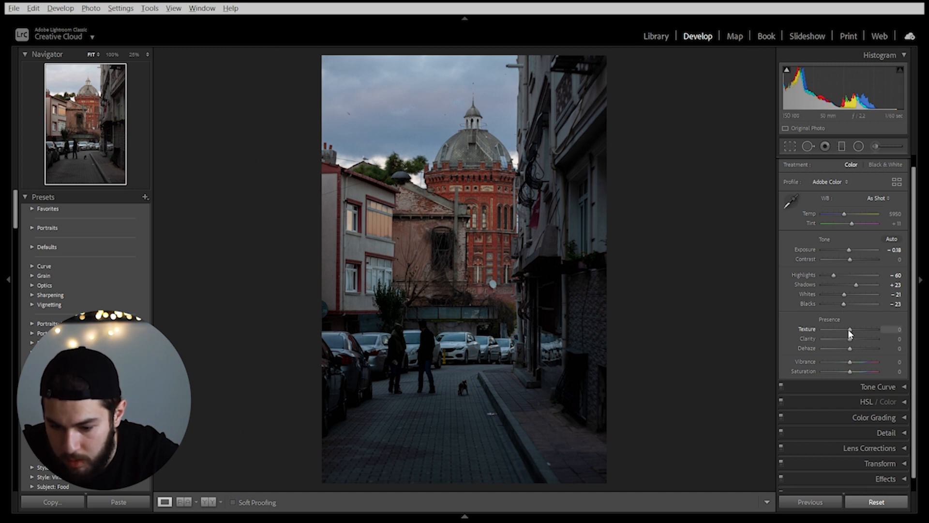
Set Texture to +16 and compare the photo before and after the edits
{"action": "left_click_drag", "start_coordinate": [850, 329], "coordinate": [852, 328]}
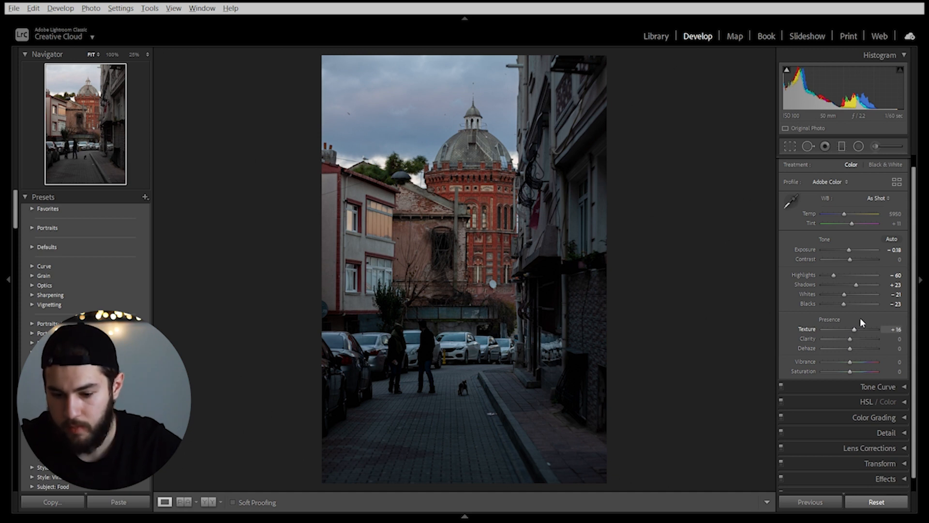
{"action": "key", "text": "backslash"}
{"action": "key", "text": "backslash"}
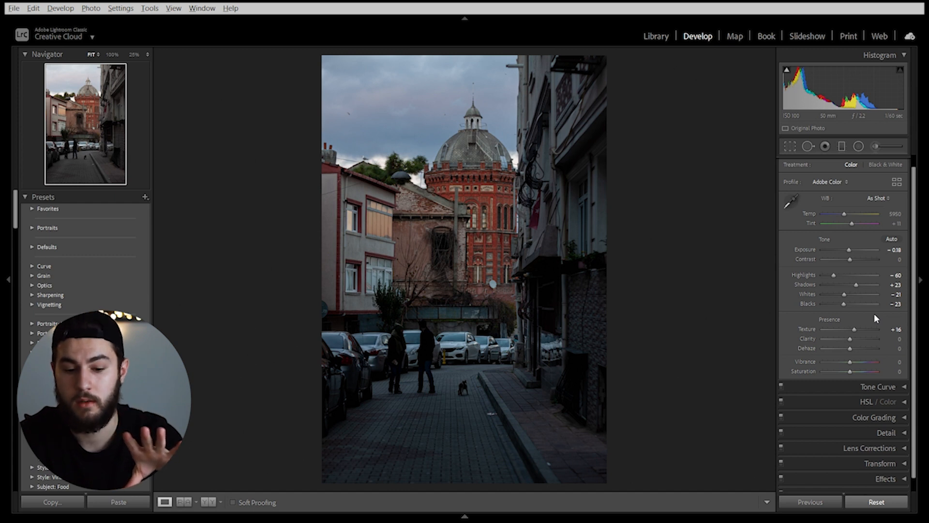
{"action": "key", "text": "backslash"}
{"action": "key", "text": "backslash"}
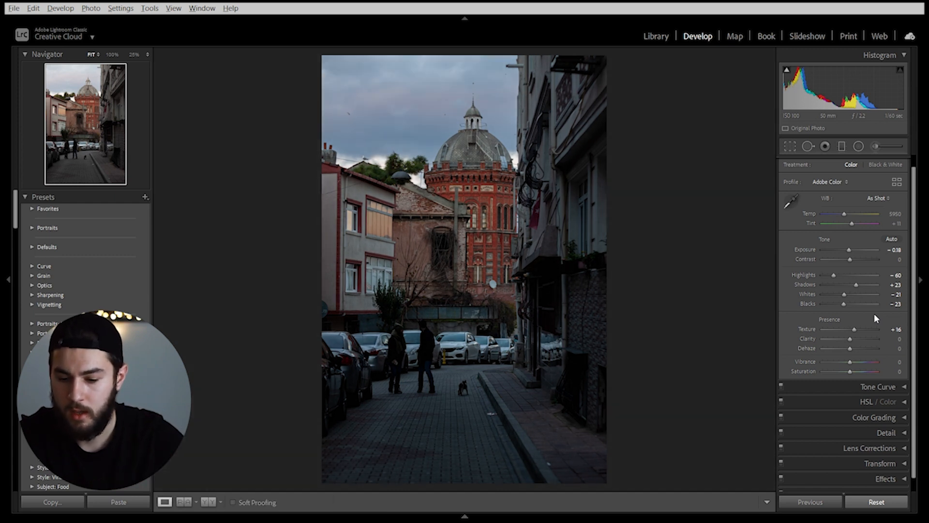
Shape the tone curve into a gentle S with shadow, midtone and highlight points, leaving the shadow point at input 41, output 37
{"action": "left_click_drag", "start_coordinate": [912, 294], "coordinate": [912, 305]}
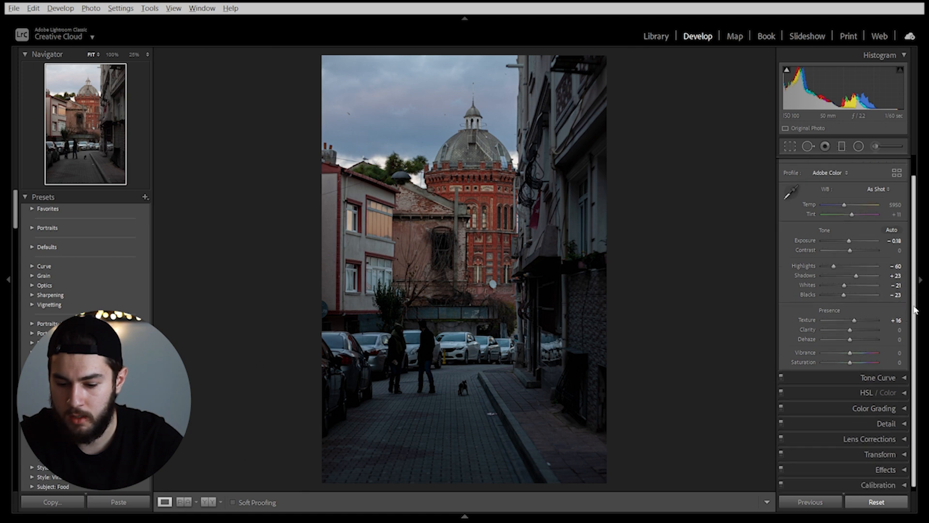
{"action": "left_click", "coordinate": [897, 378]}
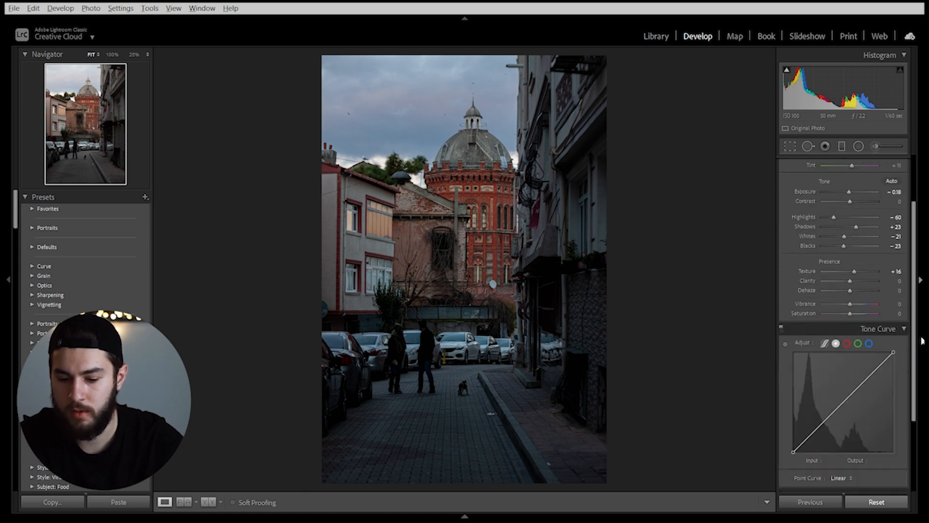
{"action": "left_click_drag", "start_coordinate": [916, 331], "coordinate": [916, 344]}
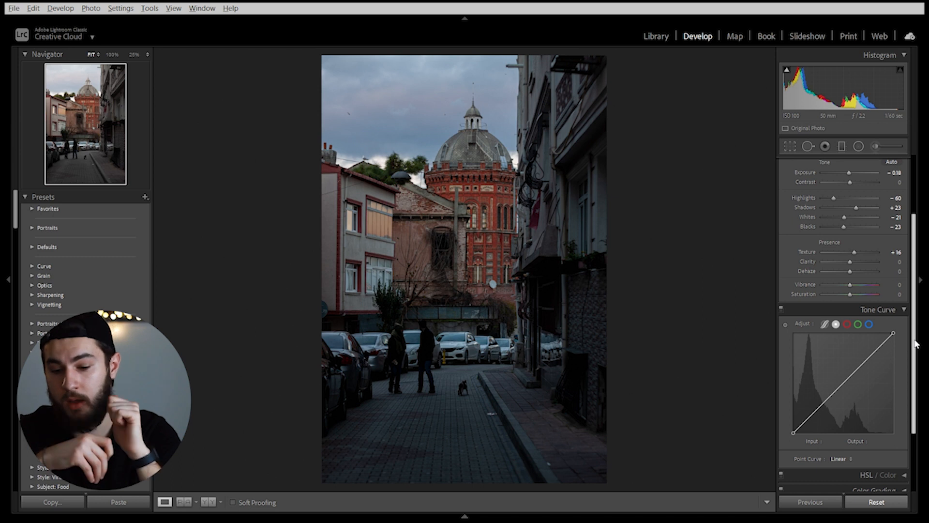
{"action": "left_click", "coordinate": [814, 412]}
{"action": "left_click_drag", "start_coordinate": [814, 412], "coordinate": [815, 415]}
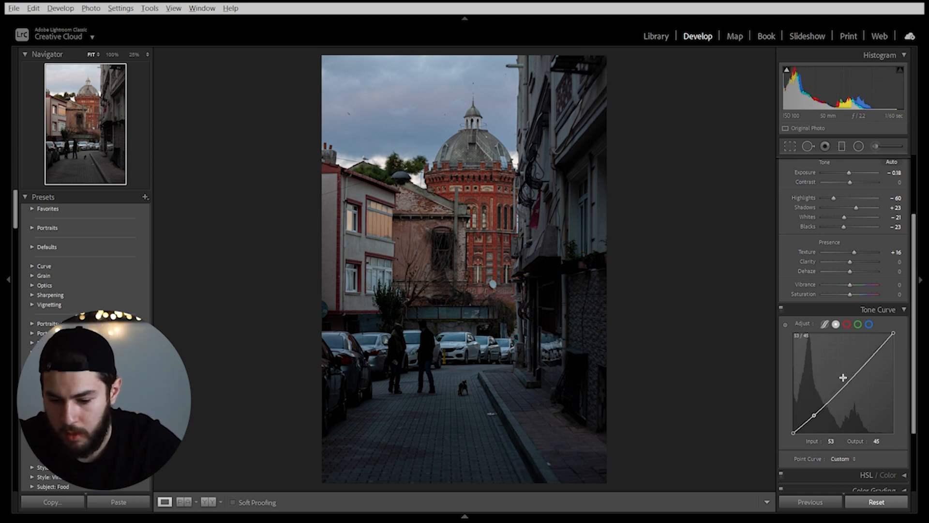
{"action": "left_click_drag", "start_coordinate": [866, 360], "coordinate": [873, 356]}
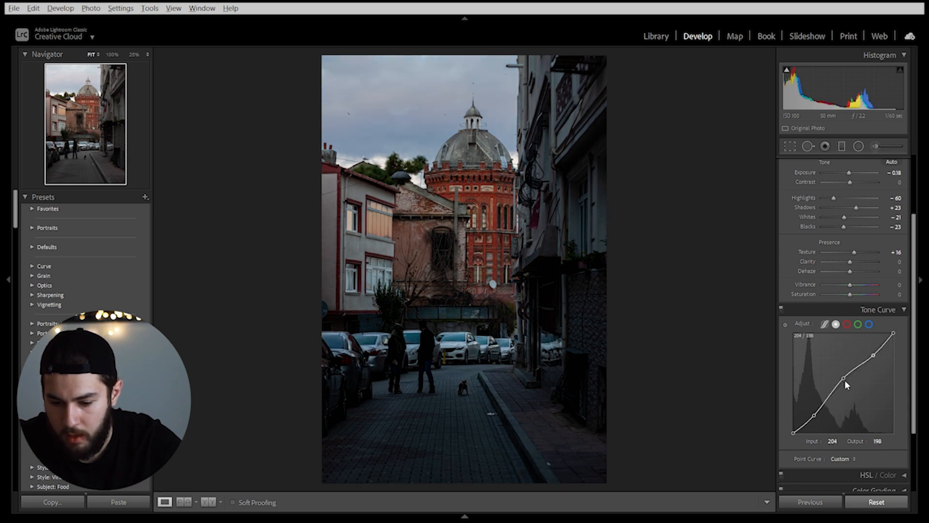
{"action": "left_click", "coordinate": [844, 380]}
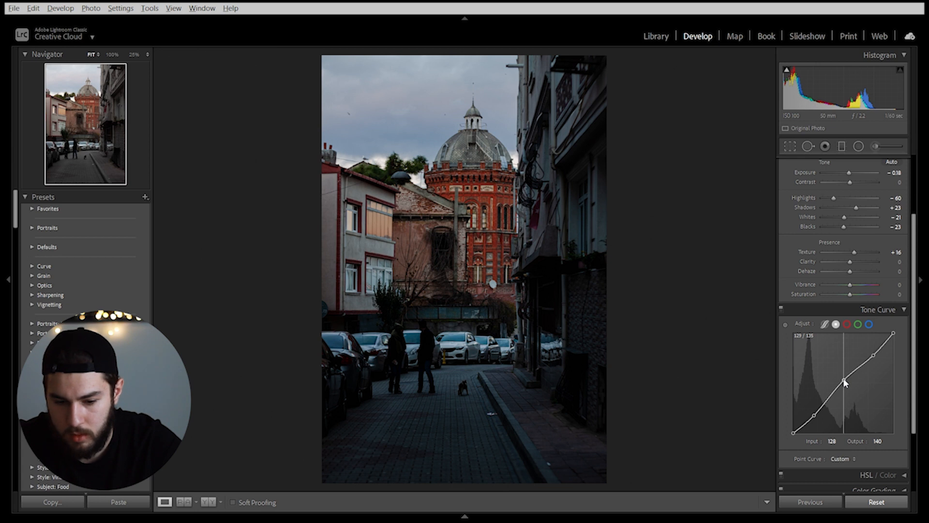
{"action": "left_click_drag", "start_coordinate": [845, 380], "coordinate": [841, 378]}
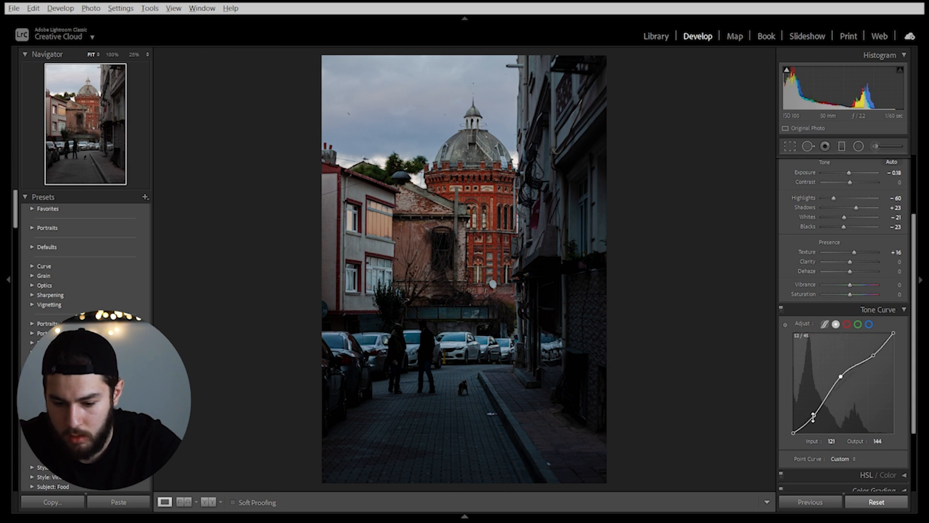
{"action": "left_click_drag", "start_coordinate": [814, 416], "coordinate": [814, 418]}
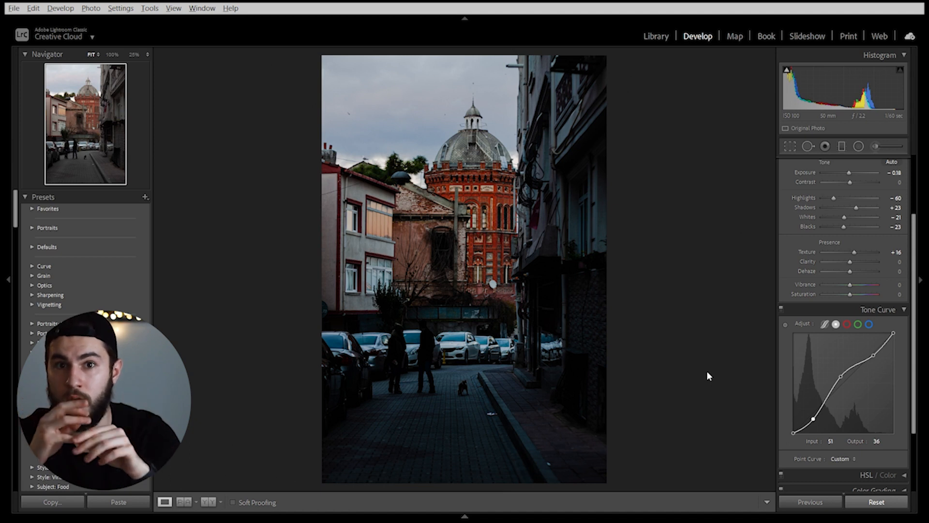
{"action": "key", "text": "ctrl+z"}
Look through the HSL hue, saturation and luminance adjustments for the photo's colors
{"action": "scroll", "coordinate": [914, 368], "scroll_direction": "down", "scroll_amount": 2}
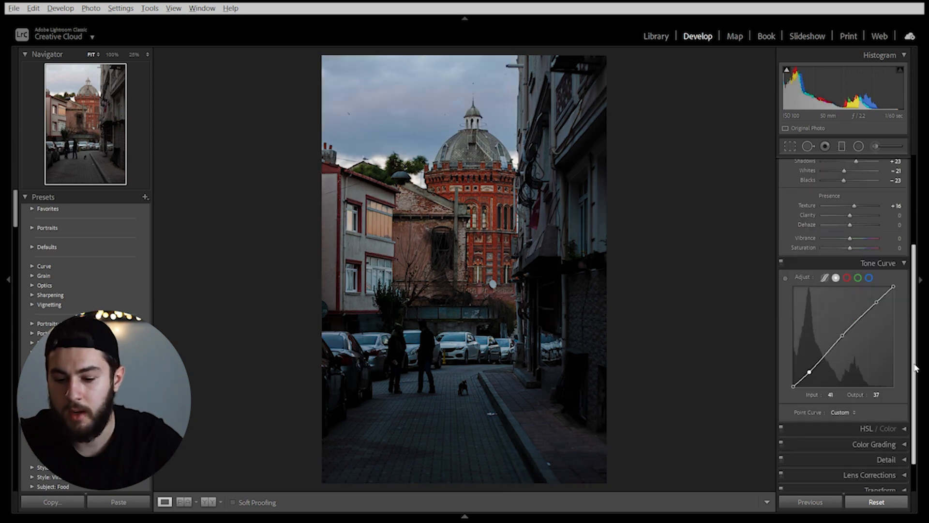
{"action": "left_click", "coordinate": [900, 428]}
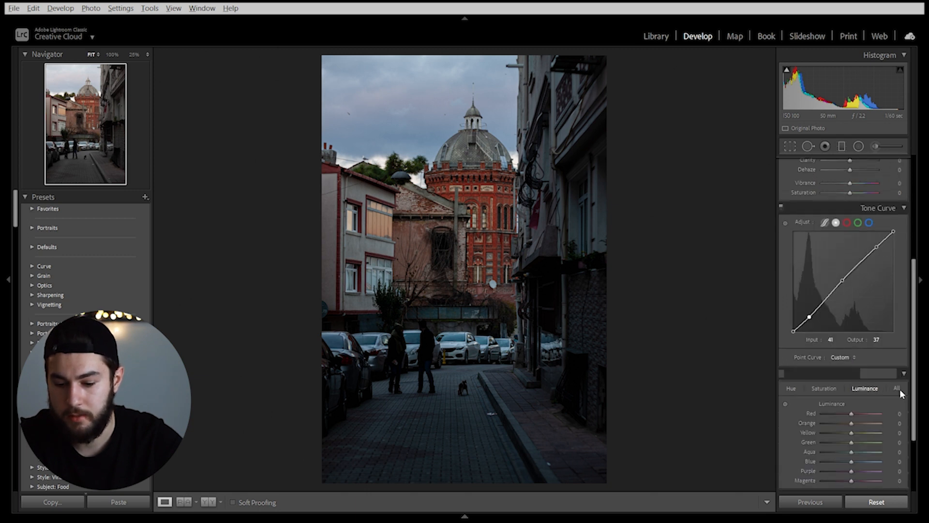
{"action": "scroll", "coordinate": [916, 391], "scroll_direction": "down", "scroll_amount": 2}
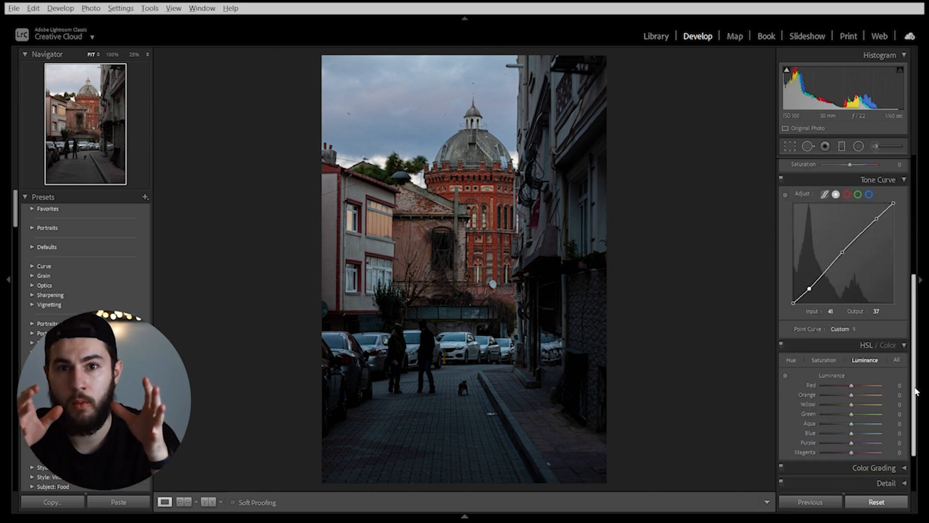
{"action": "scroll", "coordinate": [915, 394], "scroll_direction": "down", "scroll_amount": 1}
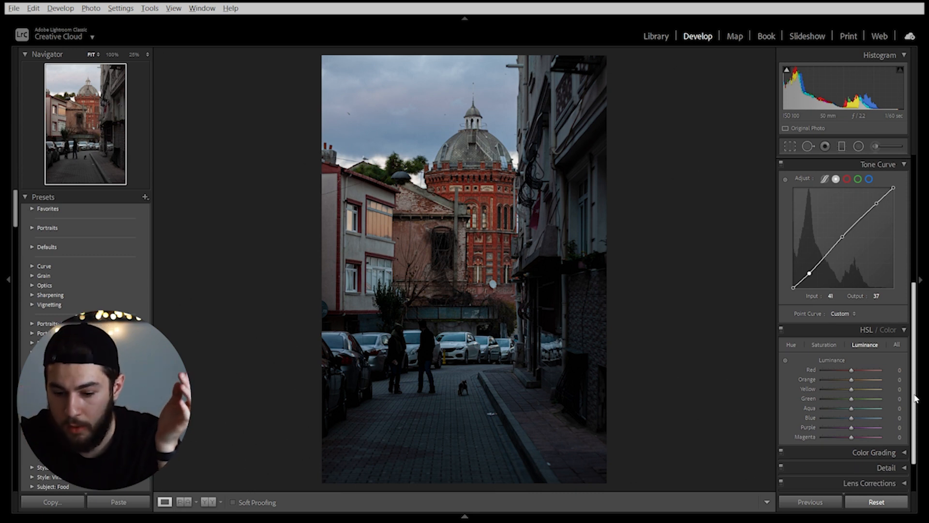
{"action": "left_click", "coordinate": [794, 344]}
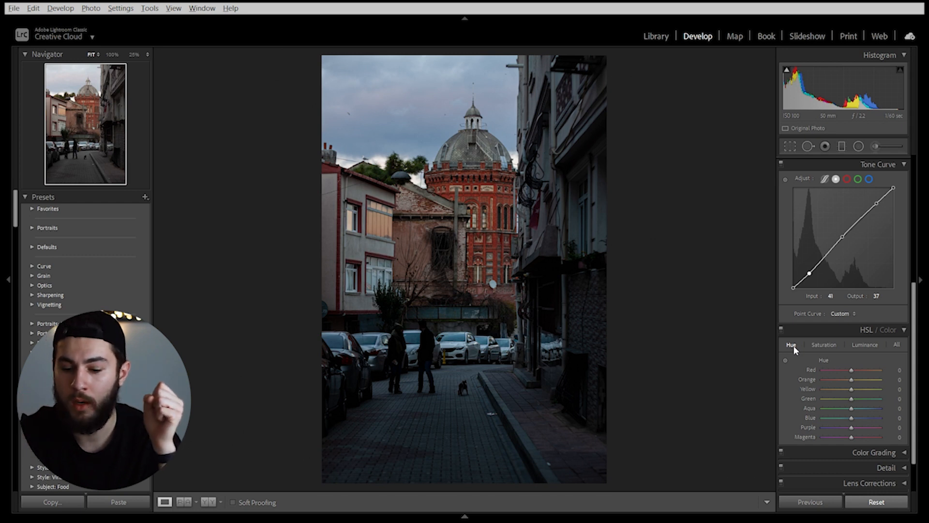
{"action": "left_click", "coordinate": [824, 345]}
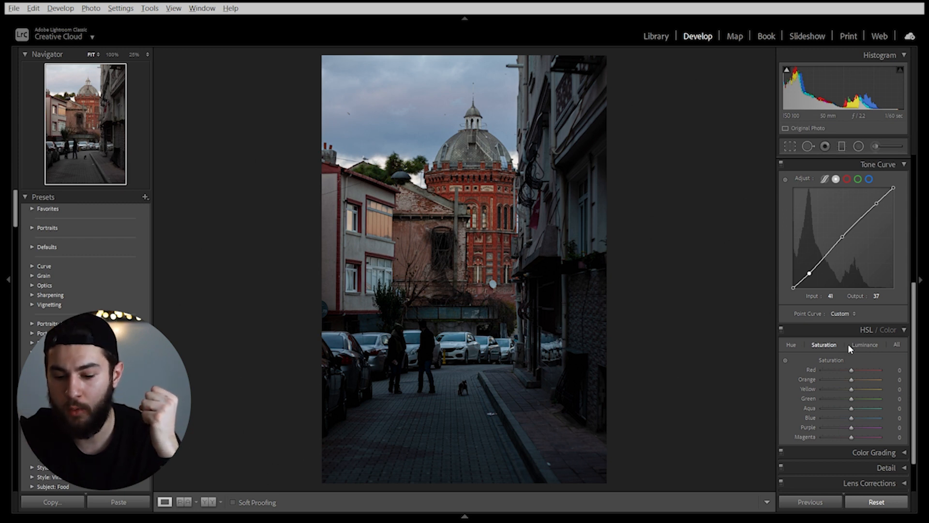
{"action": "left_click", "coordinate": [871, 346]}
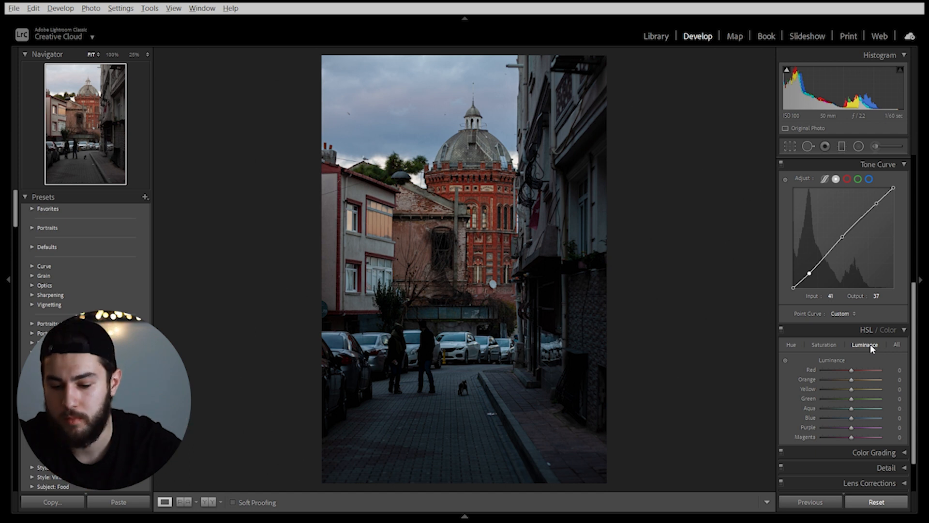
Set the HSL hues to Red +25, Orange -23, Yellow -43, Green +13, Aqua +63, Blue -7 and Purple +35
{"action": "left_click", "coordinate": [792, 345]}
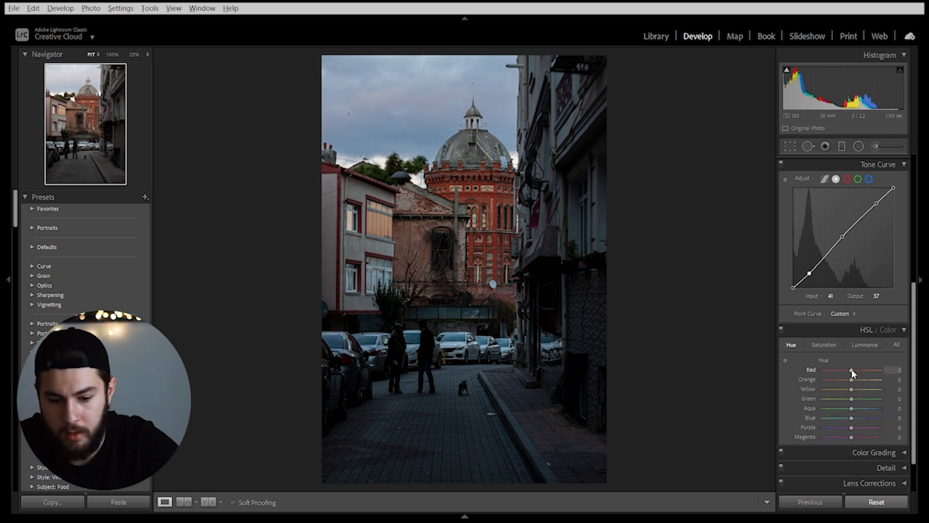
{"action": "left_click_drag", "start_coordinate": [853, 370], "coordinate": [837, 382]}
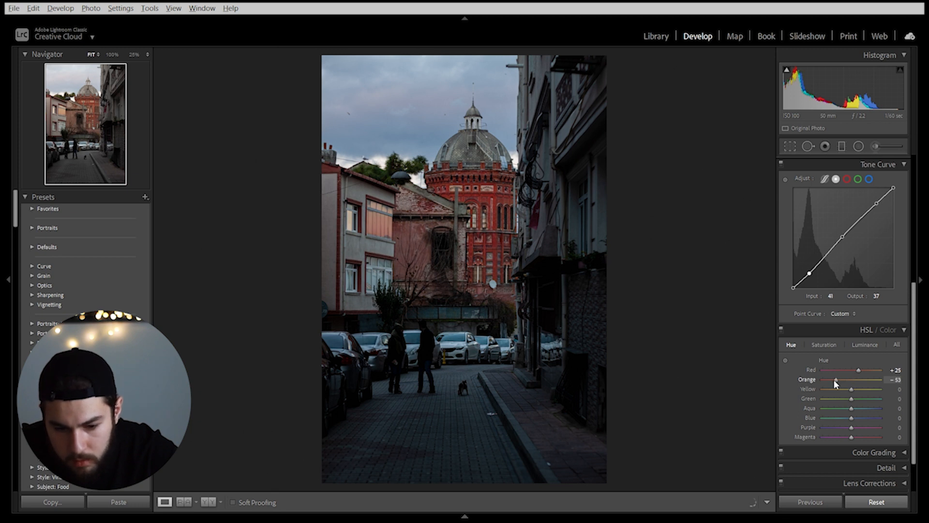
{"action": "mouse_move", "coordinate": [834, 380]}
{"action": "left_mouse_down"}
{"action": "mouse_move", "coordinate": [847, 383]}
{"action": "mouse_move", "coordinate": [841, 392]}
{"action": "left_mouse_up"}
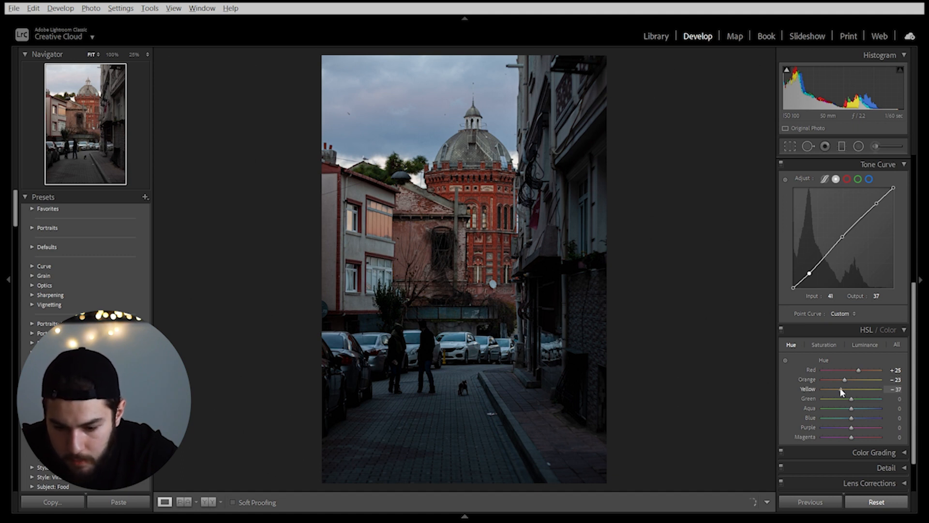
{"action": "left_click_drag", "start_coordinate": [842, 392], "coordinate": [839, 392]}
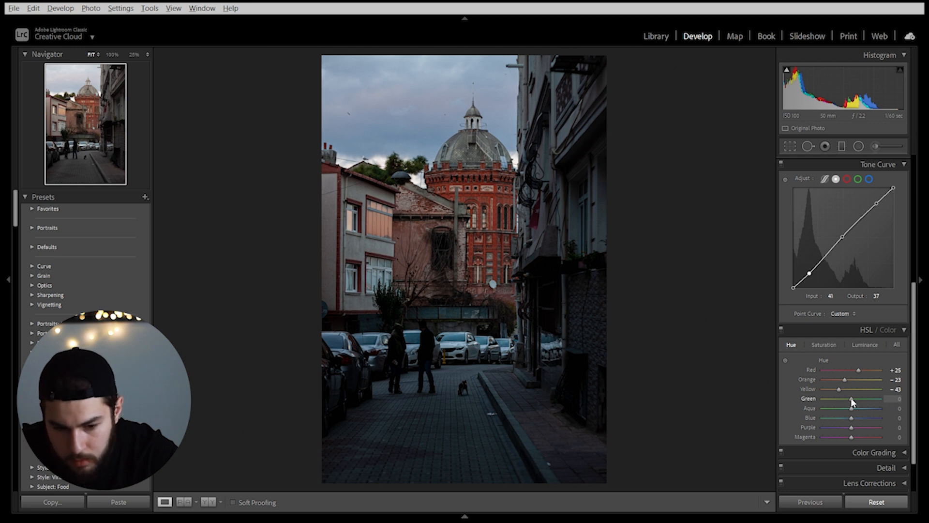
{"action": "left_click_drag", "start_coordinate": [852, 399], "coordinate": [855, 400]}
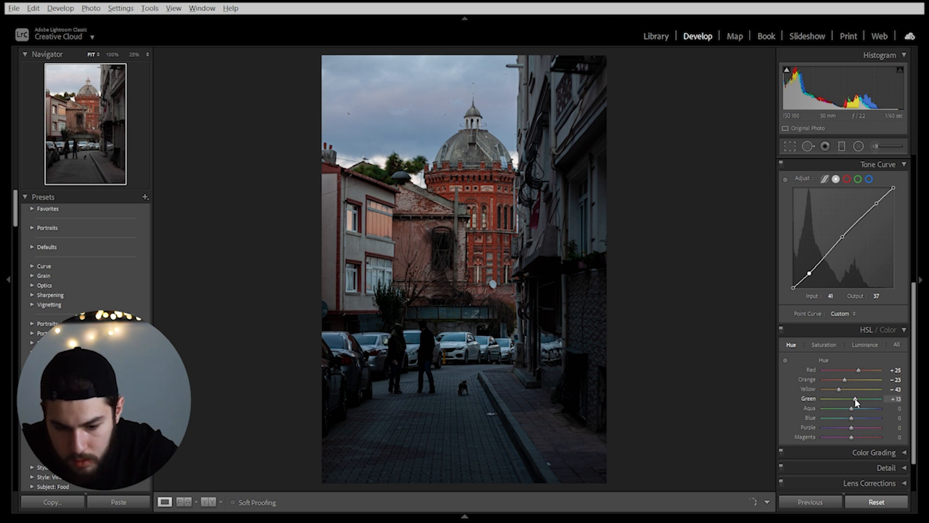
{"action": "left_click_drag", "start_coordinate": [852, 409], "coordinate": [870, 409]}
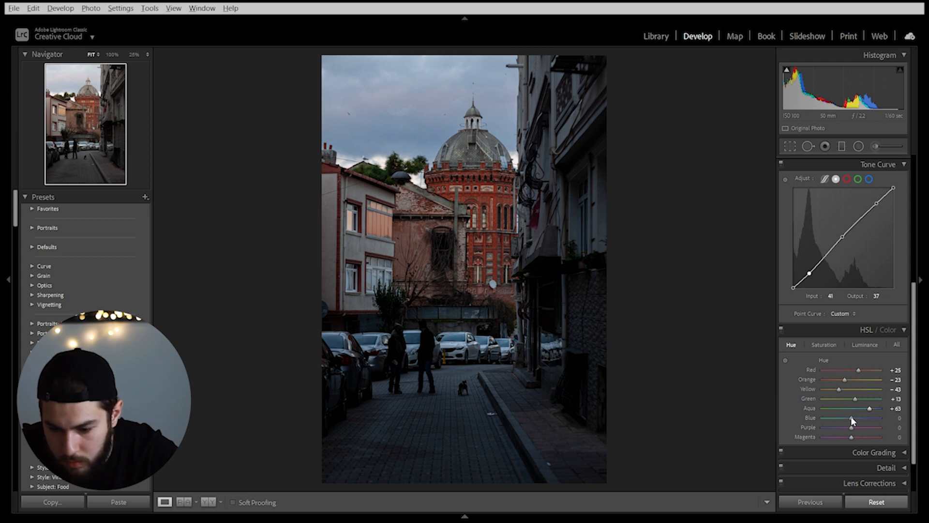
{"action": "left_click_drag", "start_coordinate": [851, 417], "coordinate": [862, 428]}
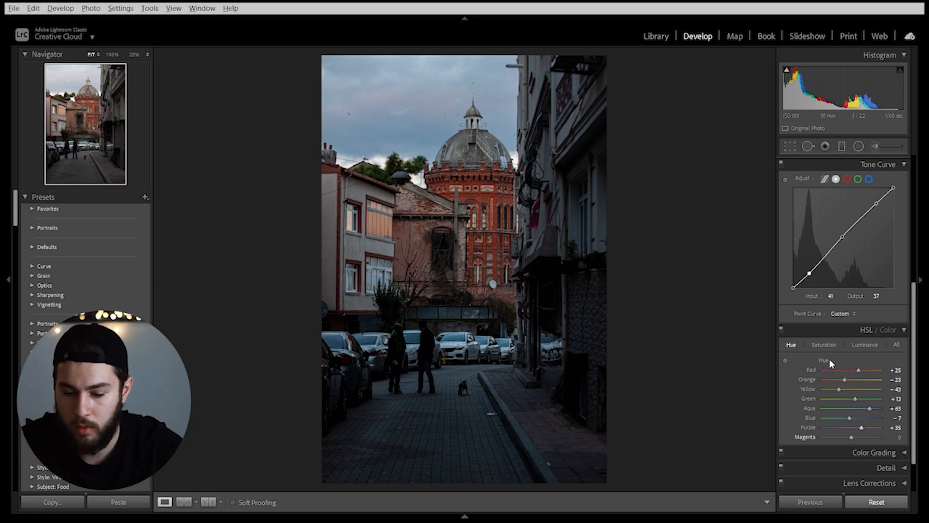
Set the HSL saturation to Red +30, Orange -20, Yellow +5, Aqua -100, Blue -20 and Purple -18
{"action": "left_click", "coordinate": [824, 344]}
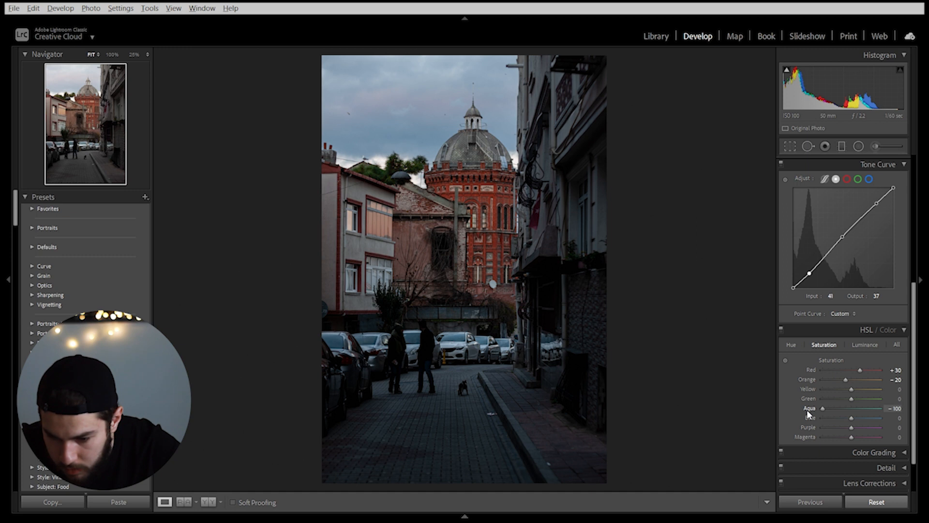
{"action": "left_click_drag", "start_coordinate": [852, 418], "coordinate": [849, 390]}
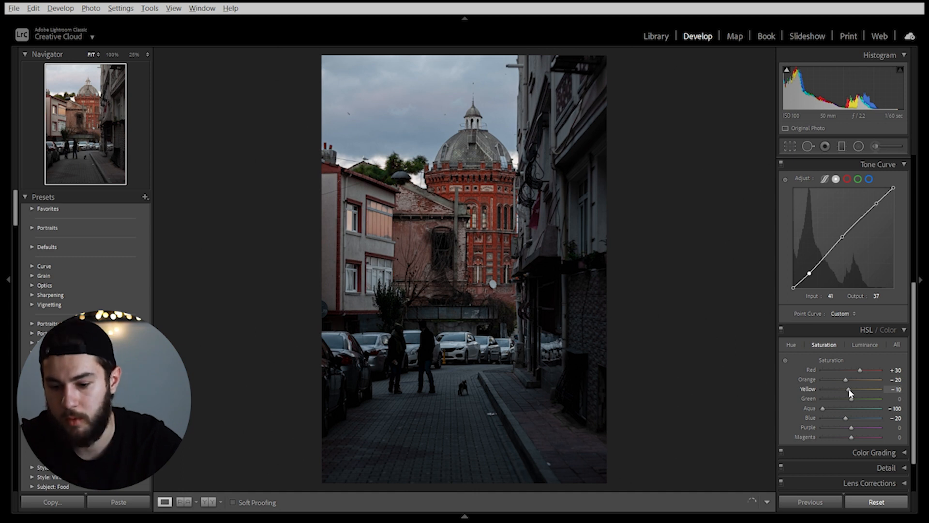
Set the HSL luminance to Red -25, Orange +2 and Yellow -10
{"action": "left_click", "coordinate": [874, 347]}
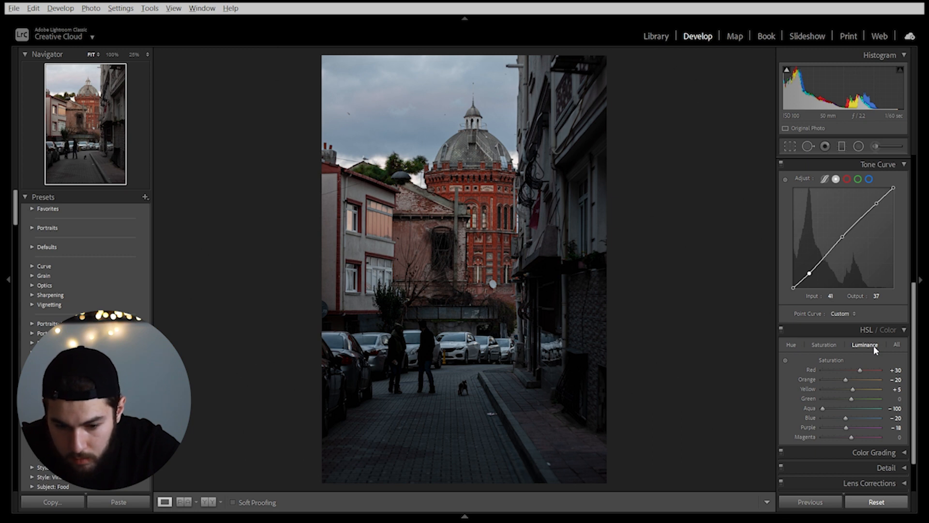
{"action": "left_click", "coordinate": [875, 347]}
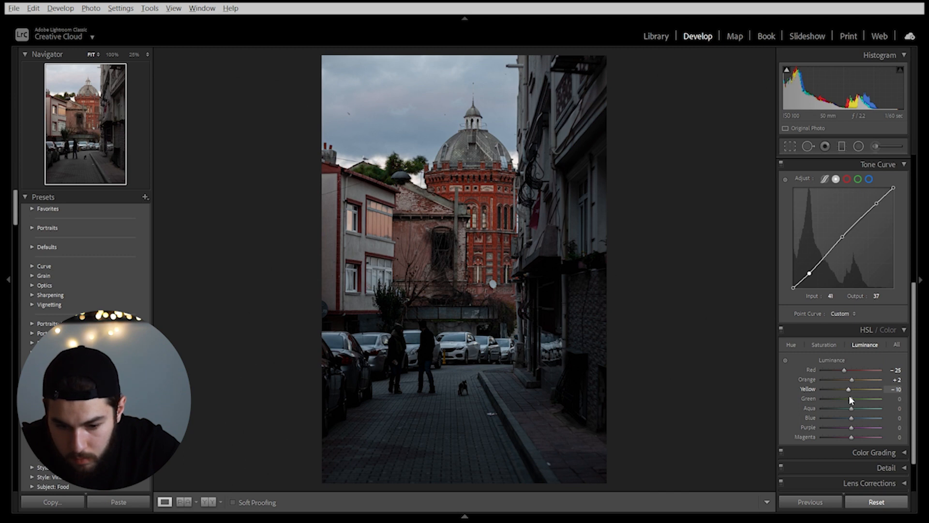
Color grade the photo with slightly warm orange midtones, shadows at hue 209, saturation 12, and highlights at hue 23, saturation 8
{"action": "scroll", "coordinate": [902, 406], "scroll_direction": "down", "scroll_amount": 2}
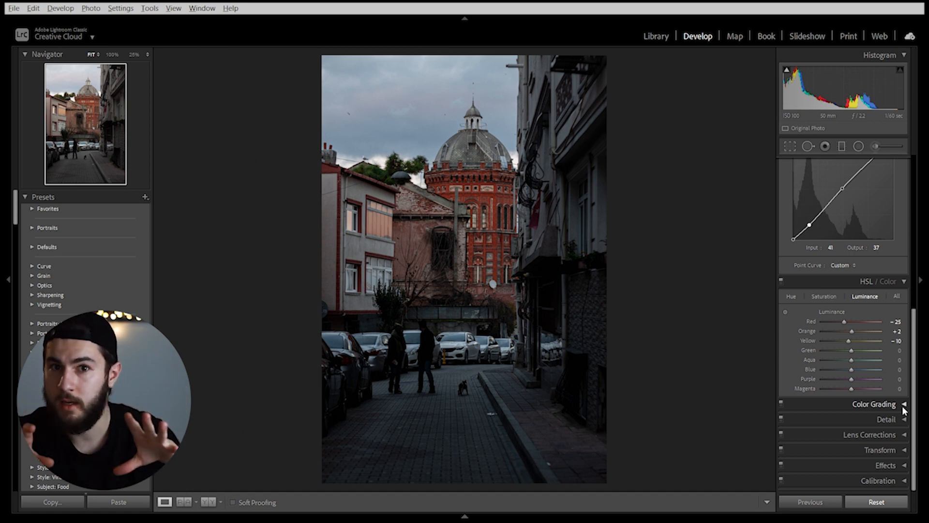
{"action": "left_click", "coordinate": [903, 404]}
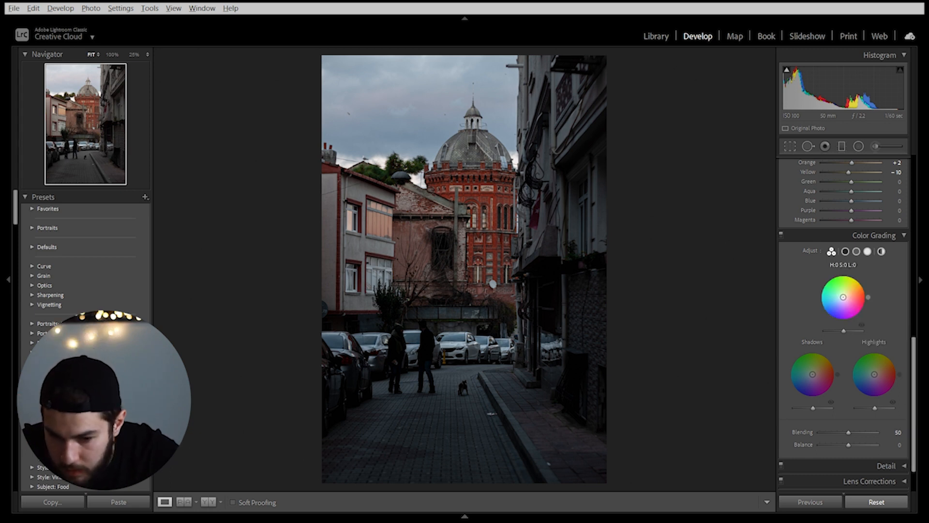
{"action": "left_click_drag", "start_coordinate": [843, 297], "coordinate": [847, 294]}
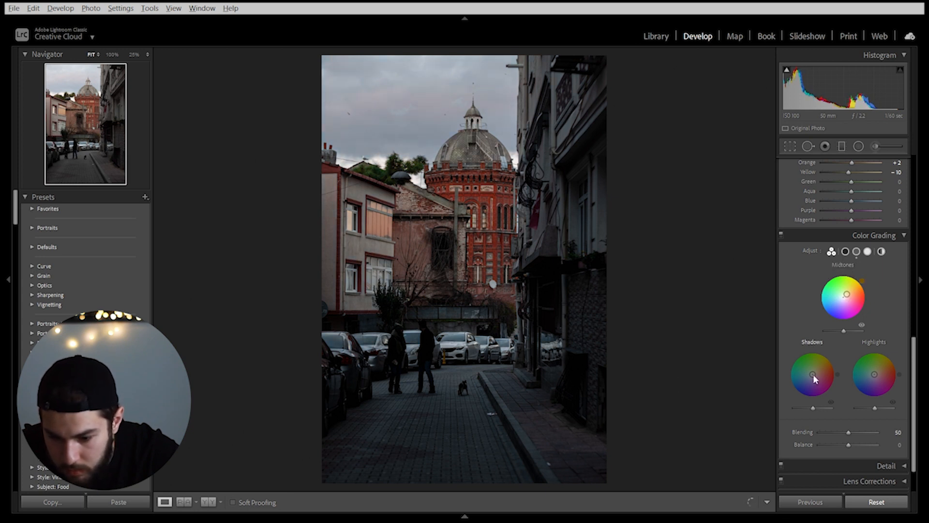
{"action": "left_click_drag", "start_coordinate": [813, 373], "coordinate": [811, 376]}
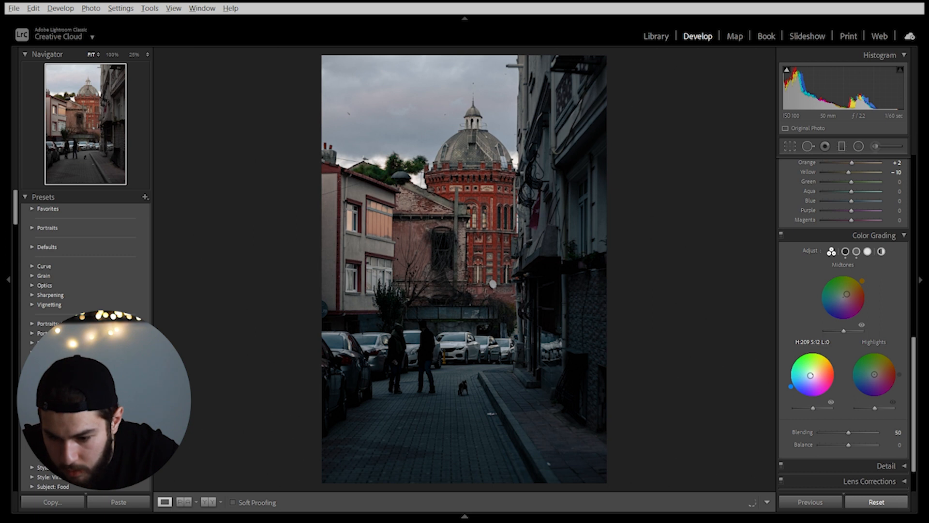
{"action": "left_click_drag", "start_coordinate": [874, 374], "coordinate": [877, 373]}
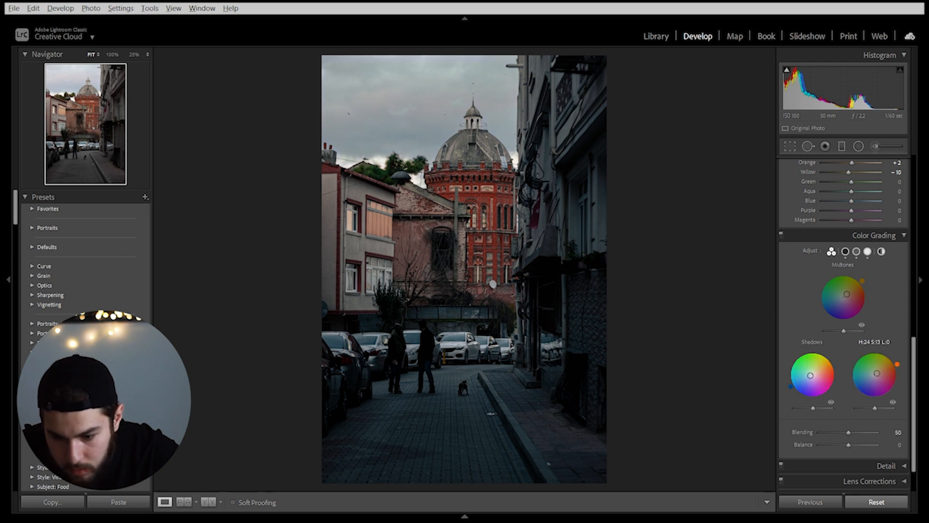
{"action": "left_click_drag", "start_coordinate": [897, 364], "coordinate": [876, 374]}
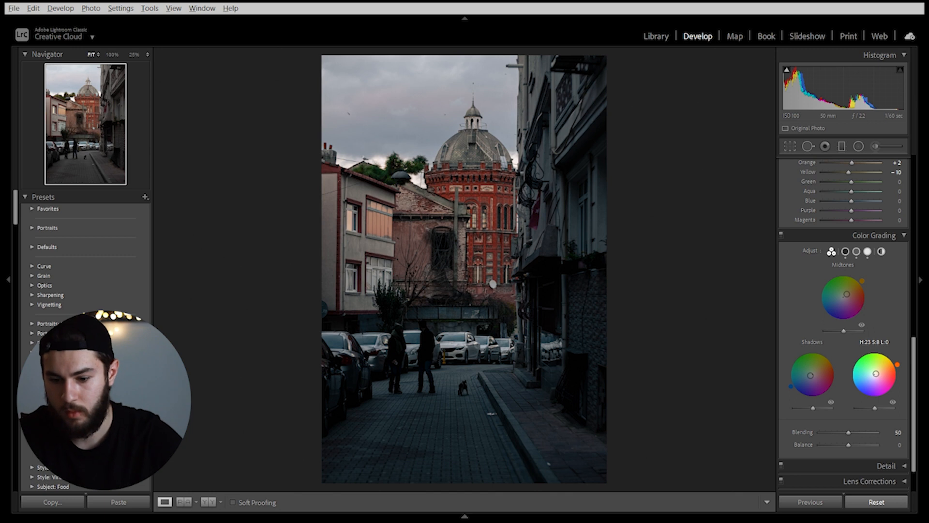
{"action": "scroll", "coordinate": [901, 217], "scroll_direction": "down", "scroll_amount": 1}
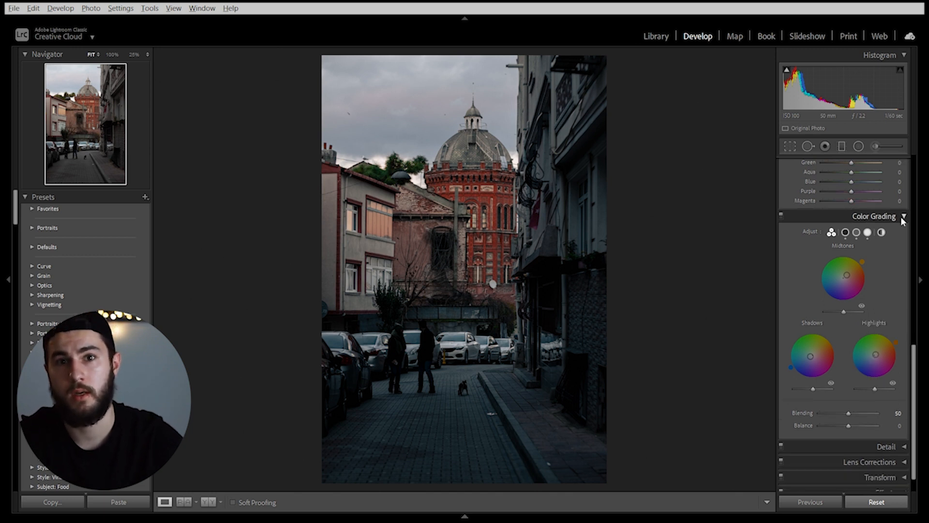
{"action": "left_click", "coordinate": [902, 216]}
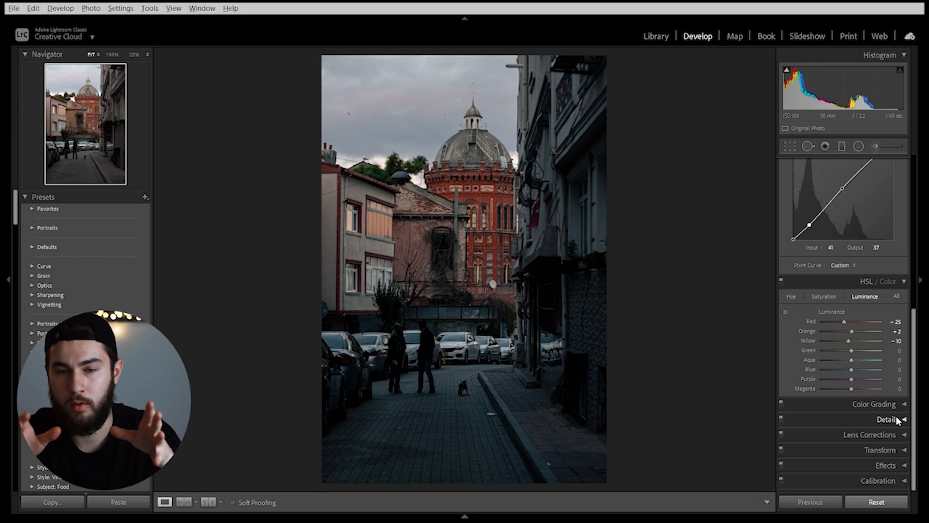
Set the sharpening Amount to 37, then enable lens profile corrections and chromatic aberration removal
{"action": "left_click", "coordinate": [898, 420]}
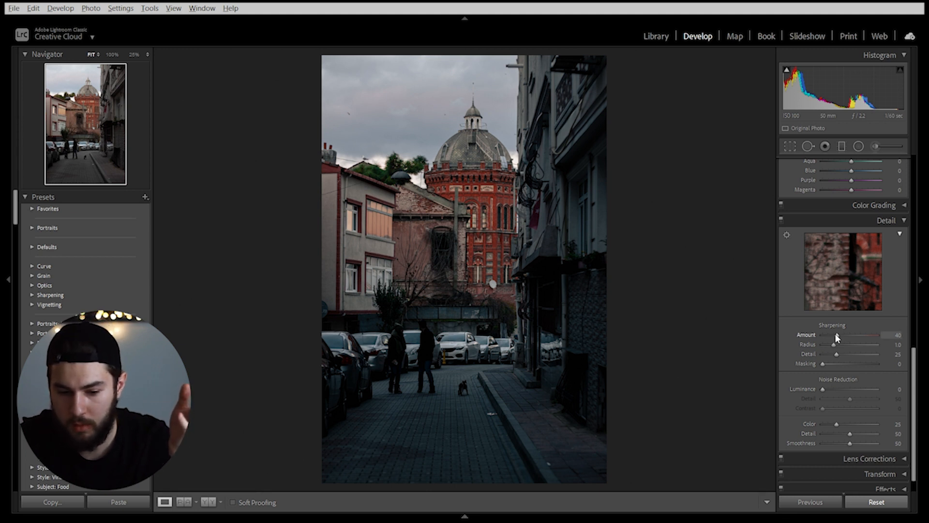
{"action": "left_click_drag", "start_coordinate": [838, 338], "coordinate": [814, 333]}
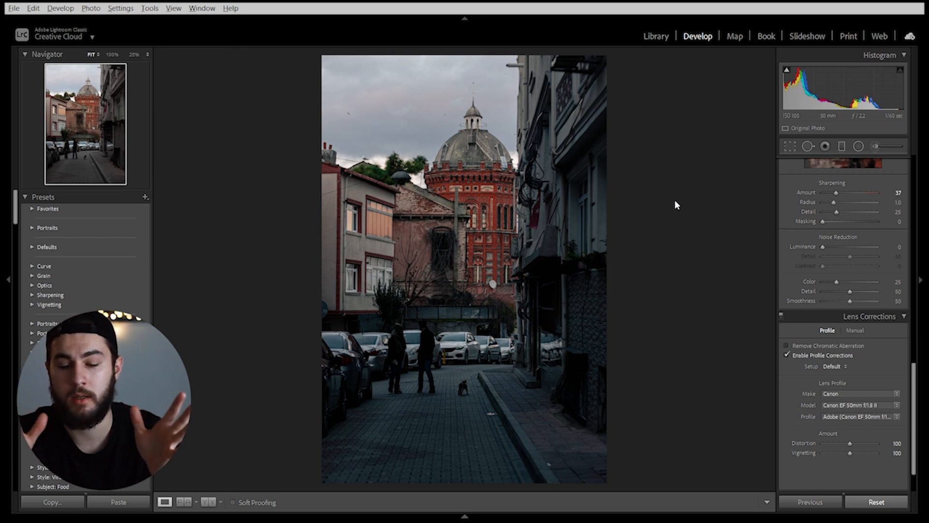
{"action": "scroll", "coordinate": [786, 371], "scroll_direction": "down", "scroll_amount": 1}
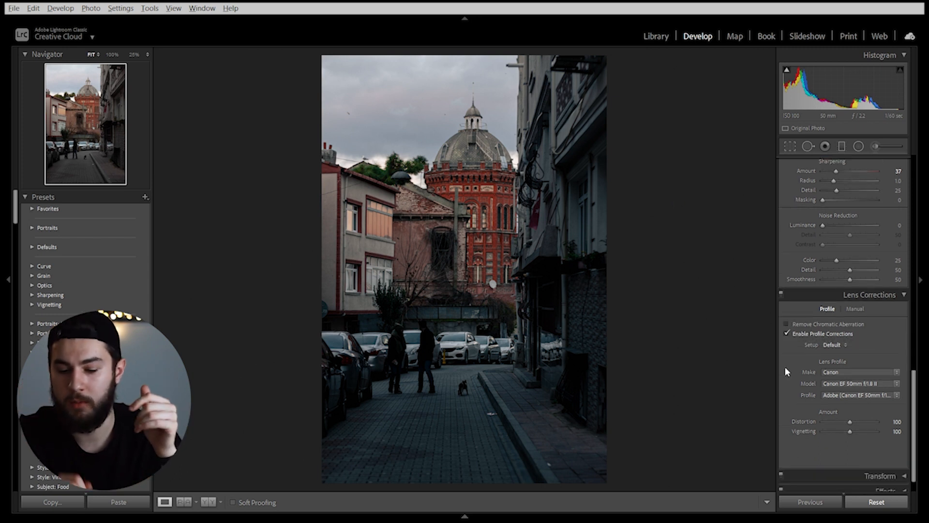
{"action": "left_click", "coordinate": [786, 323]}
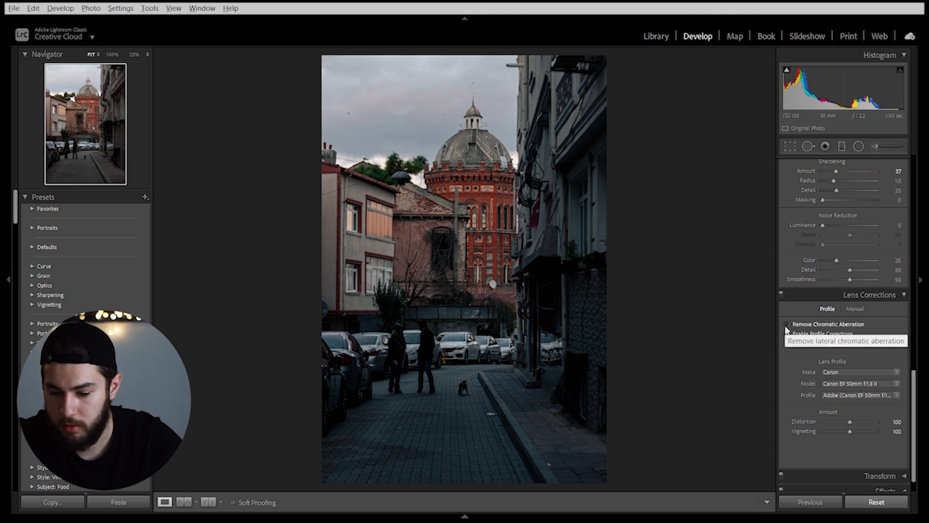
Open the Transform and Effects settings to examine the perspective, vignetting and grain adjustments
{"action": "scroll", "coordinate": [904, 450], "scroll_direction": "down", "scroll_amount": 1}
{"action": "left_click", "coordinate": [904, 450]}
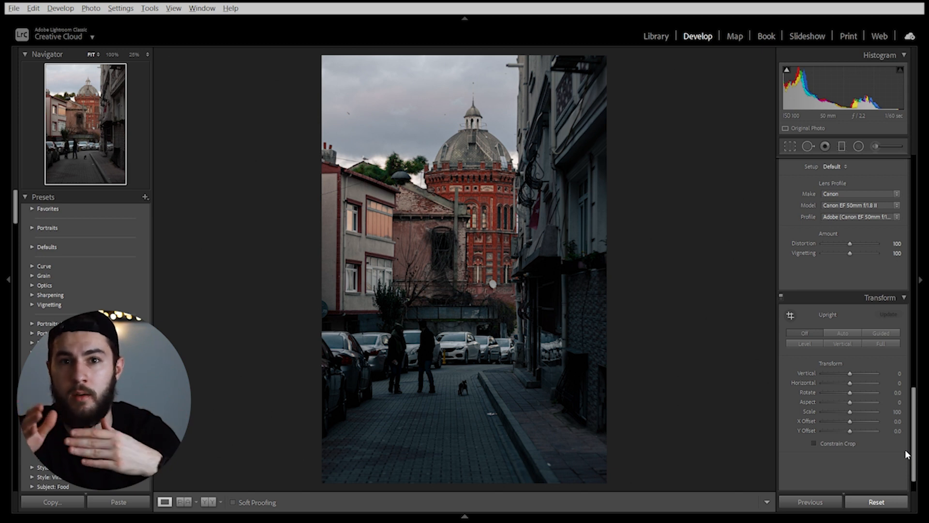
{"action": "scroll", "coordinate": [905, 449], "scroll_direction": "down", "scroll_amount": 5}
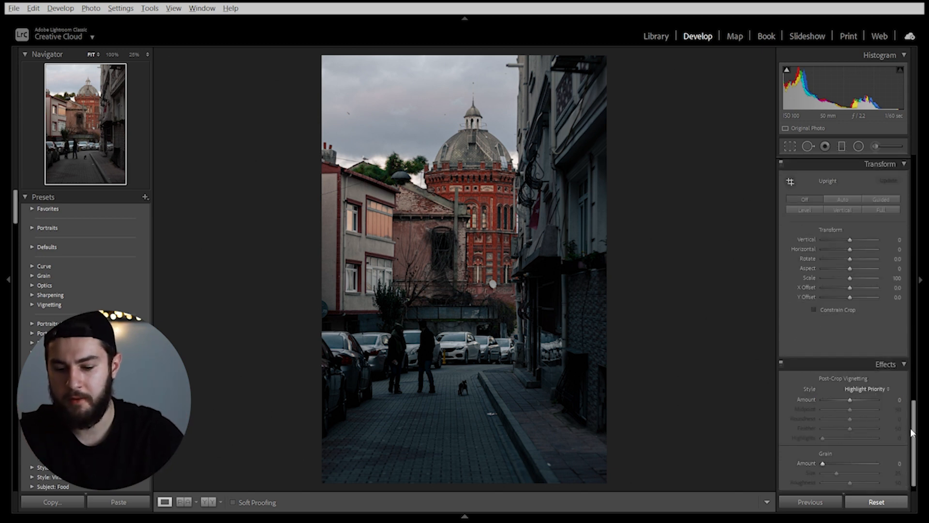
{"action": "scroll", "coordinate": [914, 435], "scroll_direction": "down", "scroll_amount": 2}
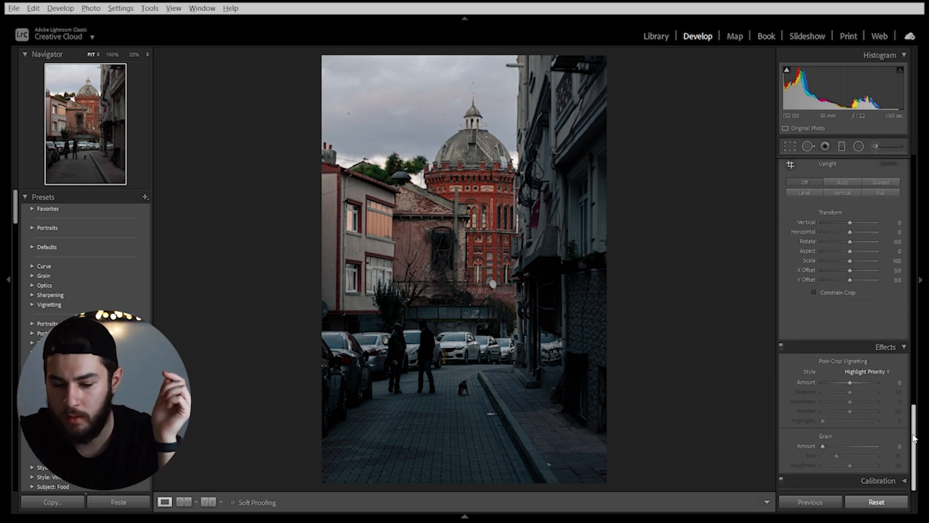
Try a dark post-crop vignette at Amount -100 and a light one at +11, and reset the amount
{"action": "left_click_drag", "start_coordinate": [850, 382], "coordinate": [828, 382]}
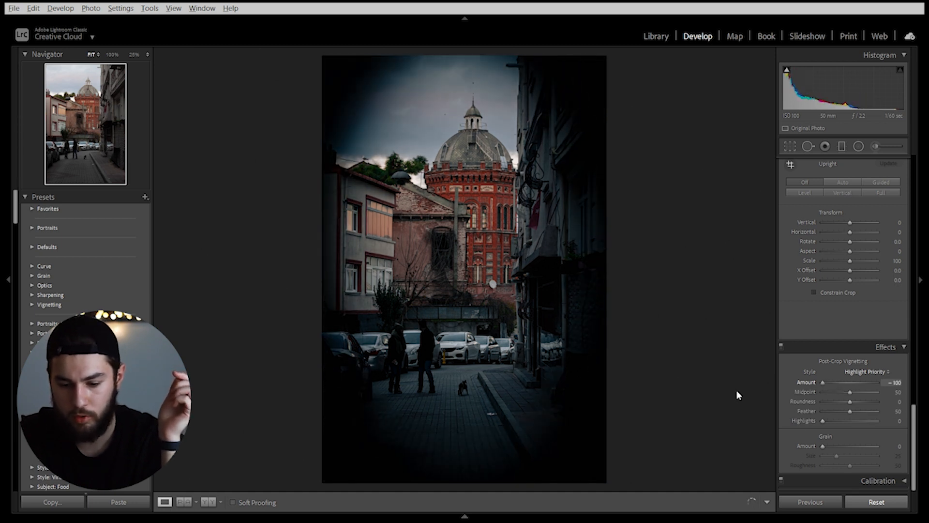
{"action": "left_click", "coordinate": [870, 383]}
{"action": "left_click_drag", "start_coordinate": [870, 382], "coordinate": [854, 383]}
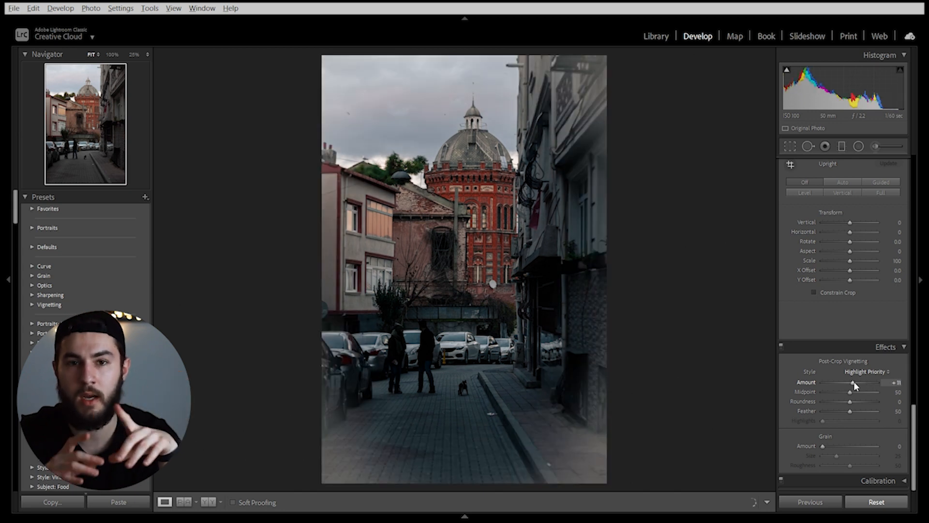
{"action": "double_click", "coordinate": [854, 381]}
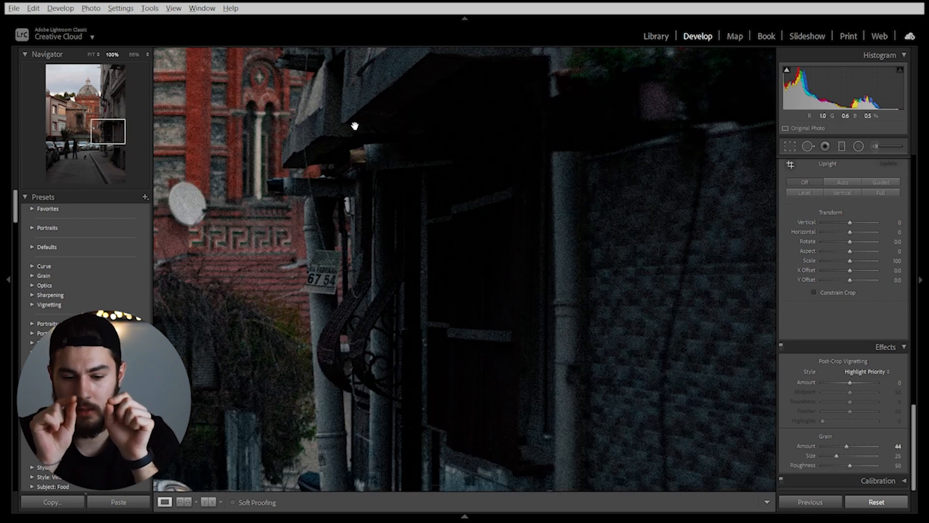
Inspect the grain up close, try an Amount of 93, and settle on a grain Amount of 5
{"action": "left_click", "coordinate": [354, 126]}
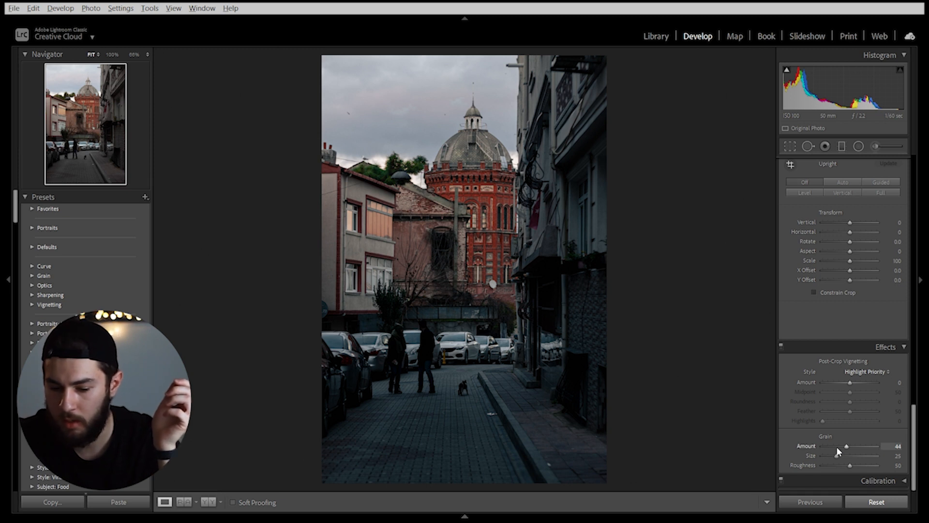
{"action": "left_click", "coordinate": [875, 447]}
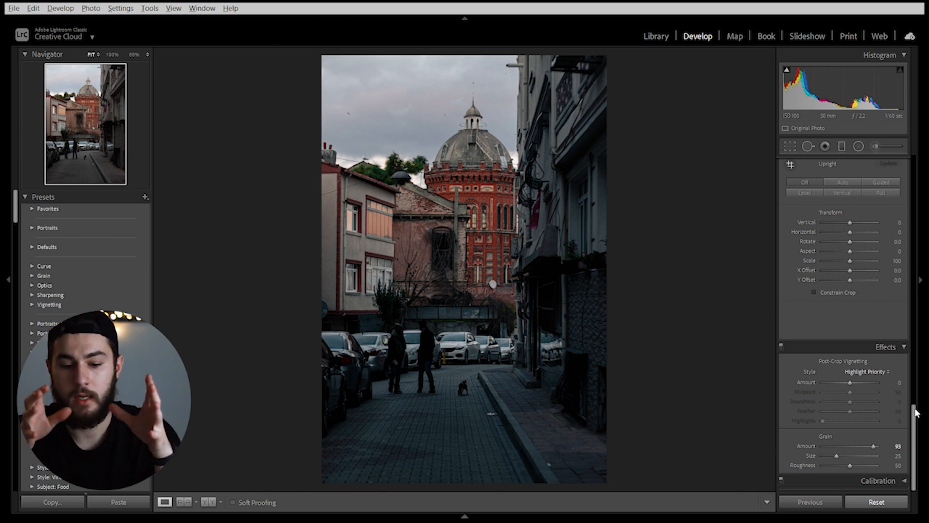
{"action": "left_click_drag", "start_coordinate": [915, 412], "coordinate": [915, 446]}
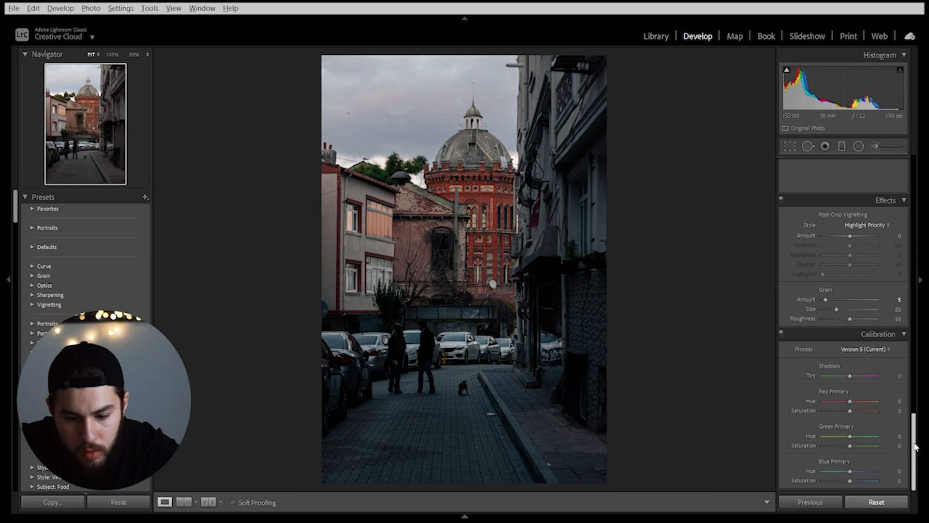
Try a Red Primary Hue of -100 in the calibration and reset it
{"action": "left_click_drag", "start_coordinate": [852, 402], "coordinate": [809, 408]}
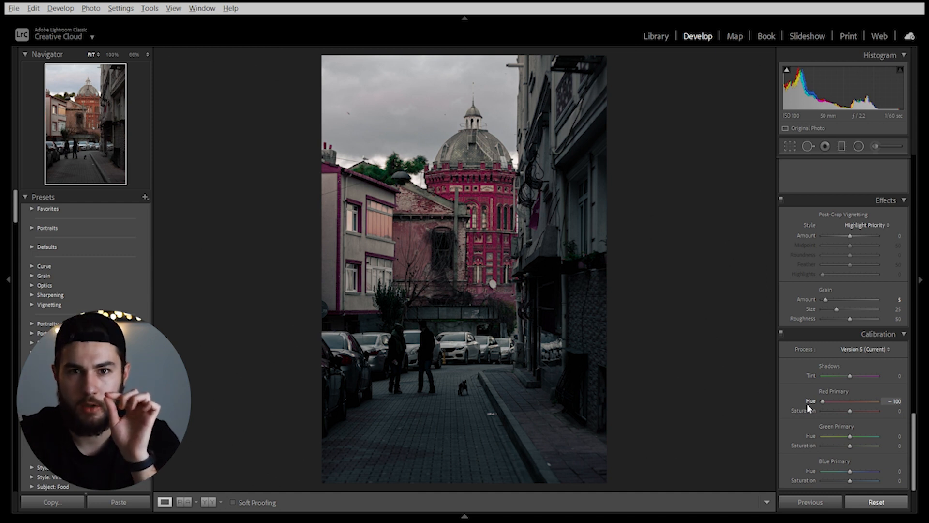
{"action": "double_click", "coordinate": [809, 406]}
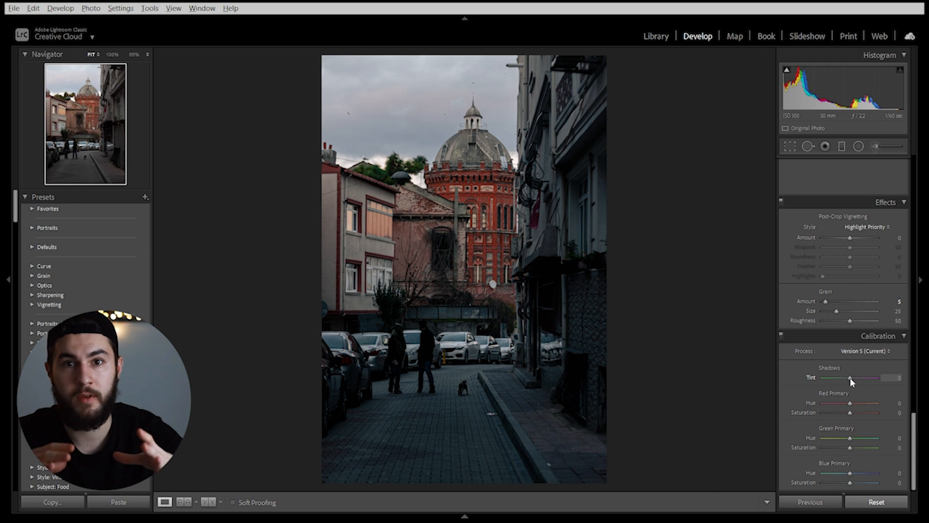
Set the calibration to Shadows Tint +11, Red Primary Hue +61 and Saturation -21, and Blue Primary Hue +33
{"action": "left_click_drag", "start_coordinate": [850, 377], "coordinate": [853, 378]}
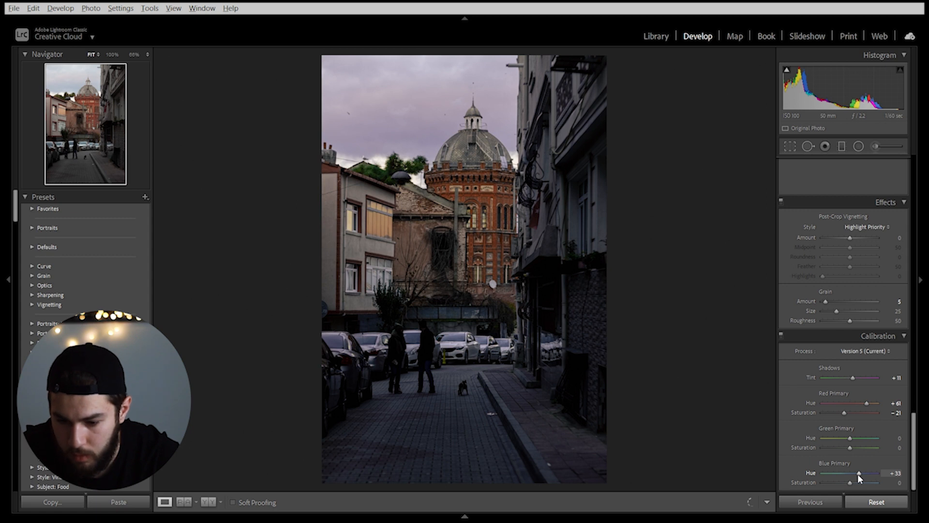
Crop the photo to the 4 x 5 / 8 x 10 aspect ratio, using the golden spiral overlay as a composition guide
{"action": "left_click", "coordinate": [790, 146]}
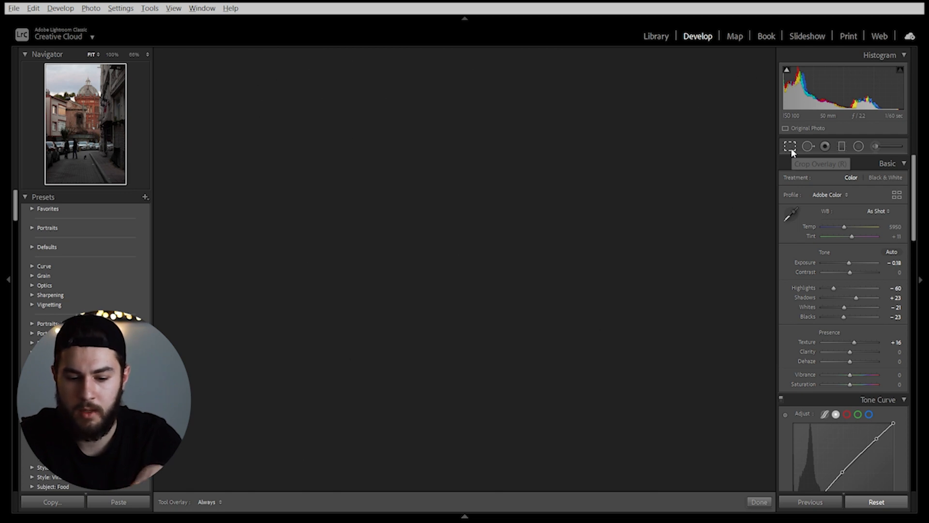
{"action": "left_click", "coordinate": [792, 148]}
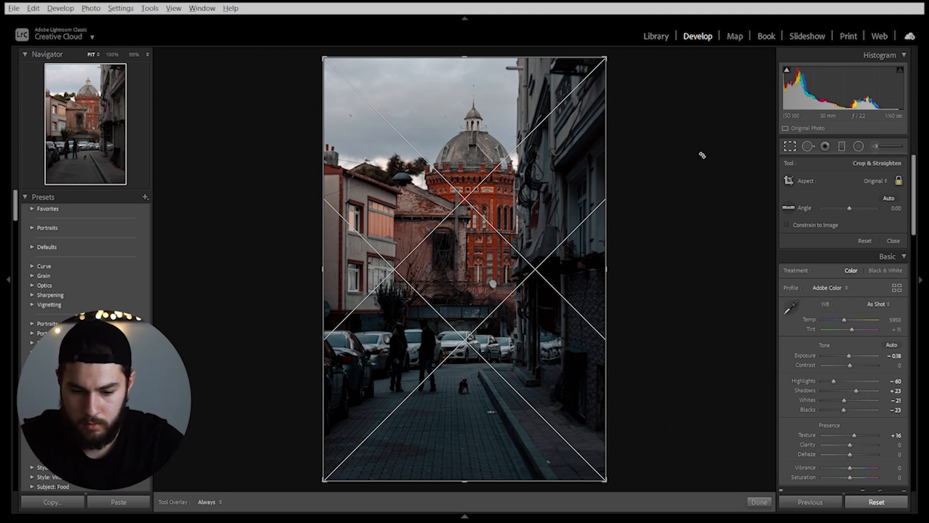
{"action": "key", "text": "o"}
{"action": "key", "text": "o"}
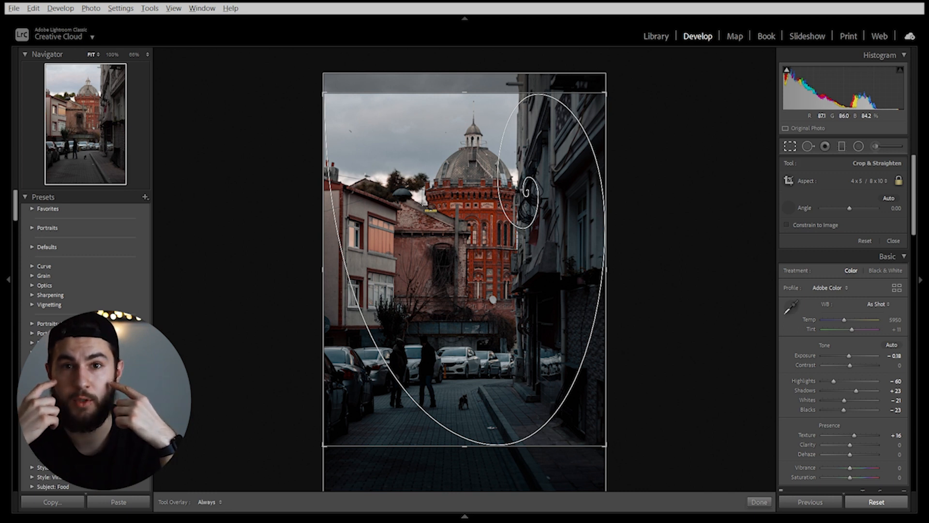
Clone a spot on the lower pavement with Size 76, Feather 0 and Opacity 100, and open the red eye correction tool
{"action": "key", "text": "q"}
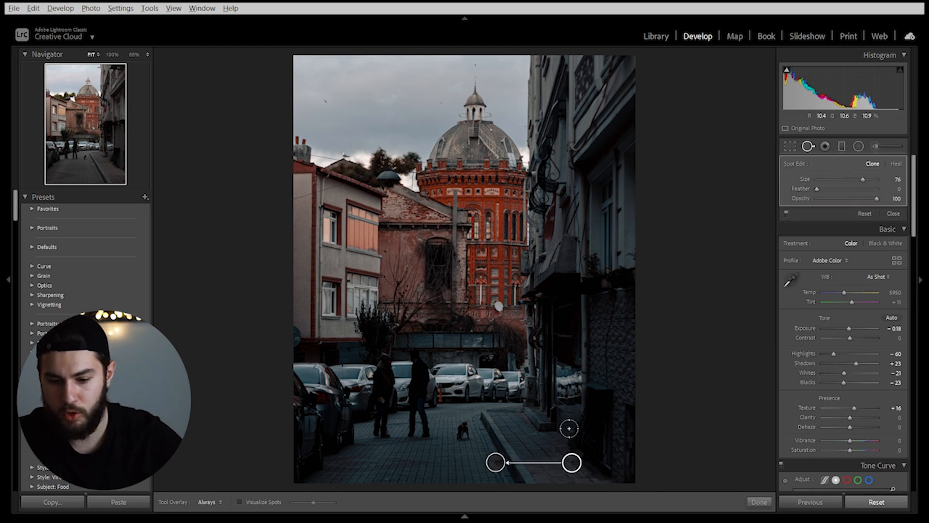
{"action": "left_click", "coordinate": [809, 146]}
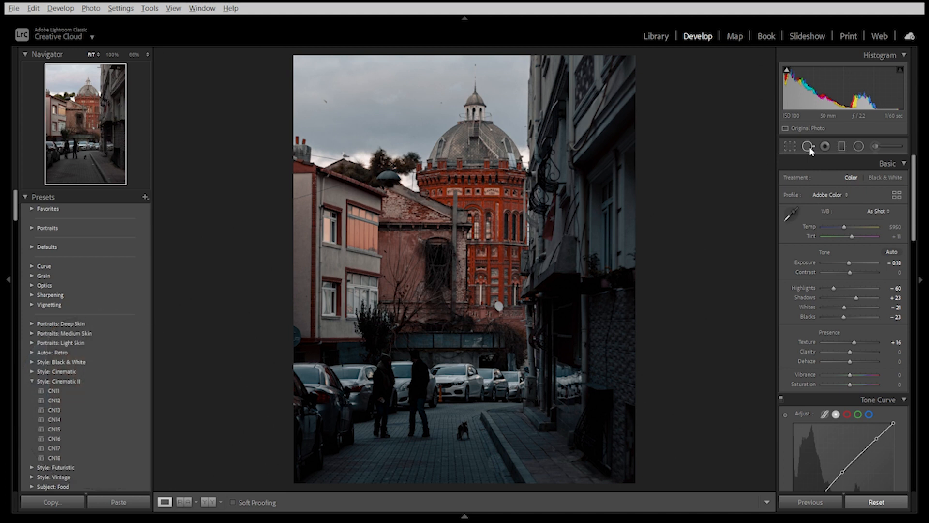
{"action": "left_click", "coordinate": [825, 147]}
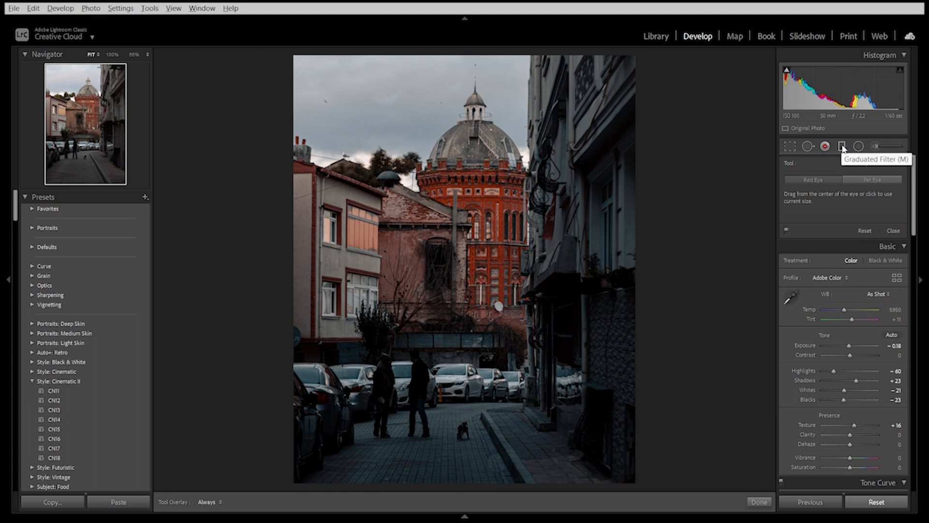
Darken the right and left sides of the photo with near-vertical graduated filters at Exposure -0.44
{"action": "left_click", "coordinate": [843, 147]}
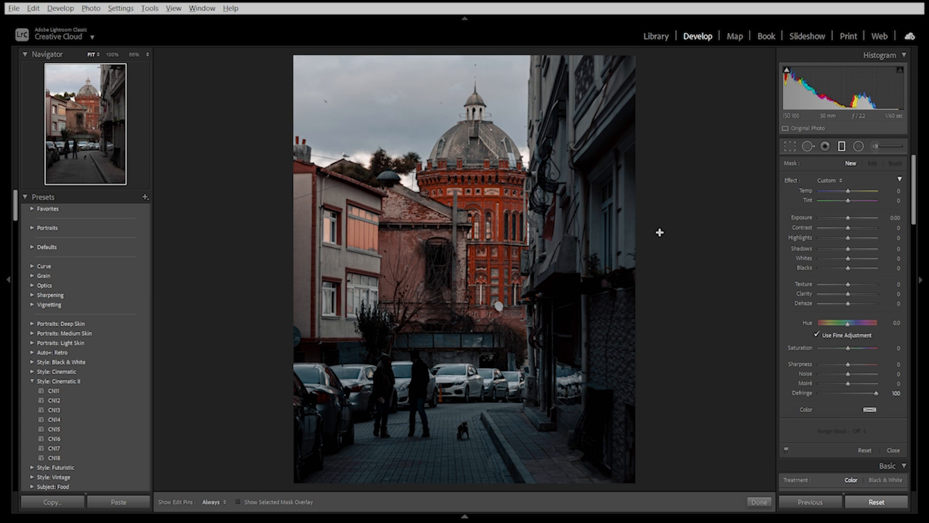
{"action": "left_click_drag", "start_coordinate": [660, 232], "coordinate": [501, 230]}
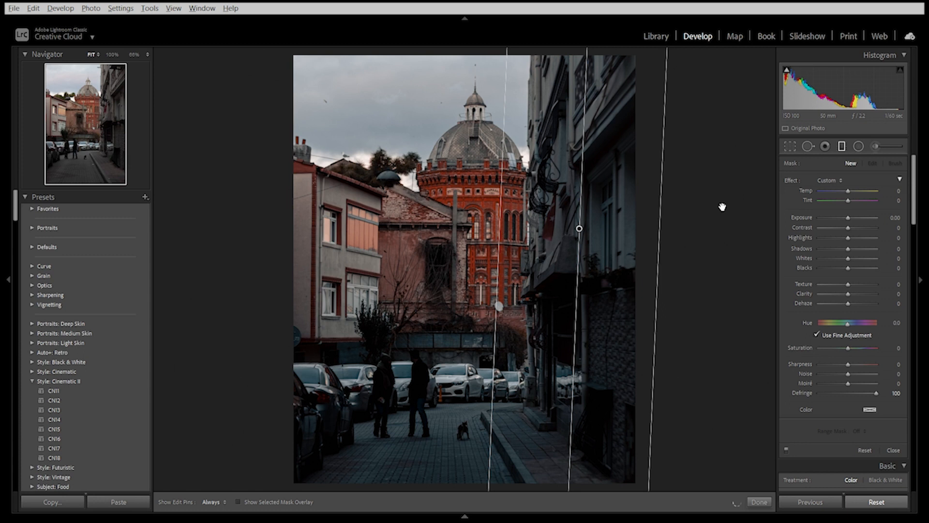
{"action": "left_click_drag", "start_coordinate": [848, 218], "coordinate": [845, 218]}
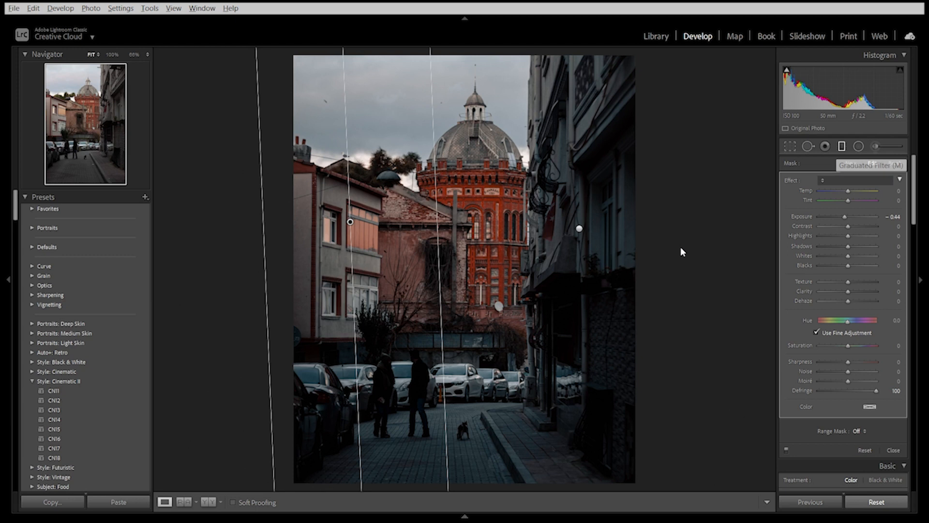
{"action": "key", "text": "m"}
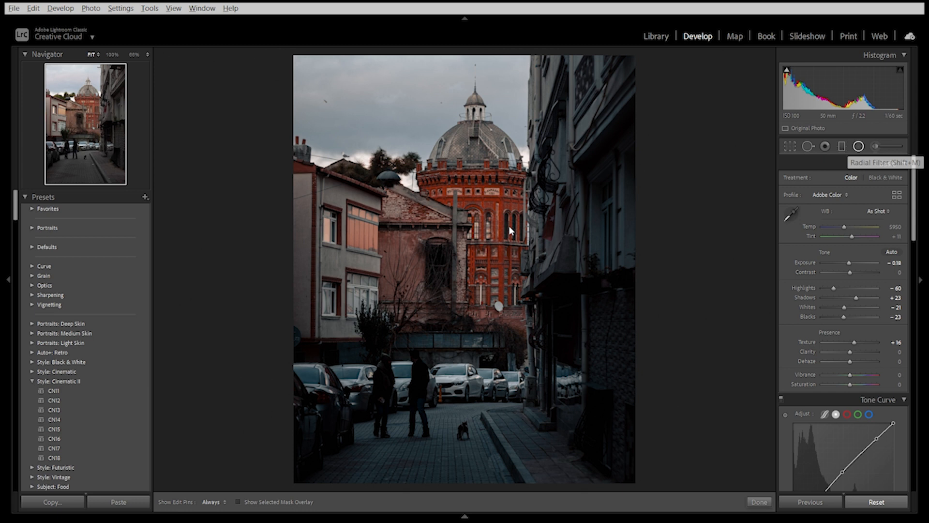
Add a tall elliptical radial filter around the domed tower with Exposure -0.03 and Feather 50
{"action": "key", "text": "shift+m"}
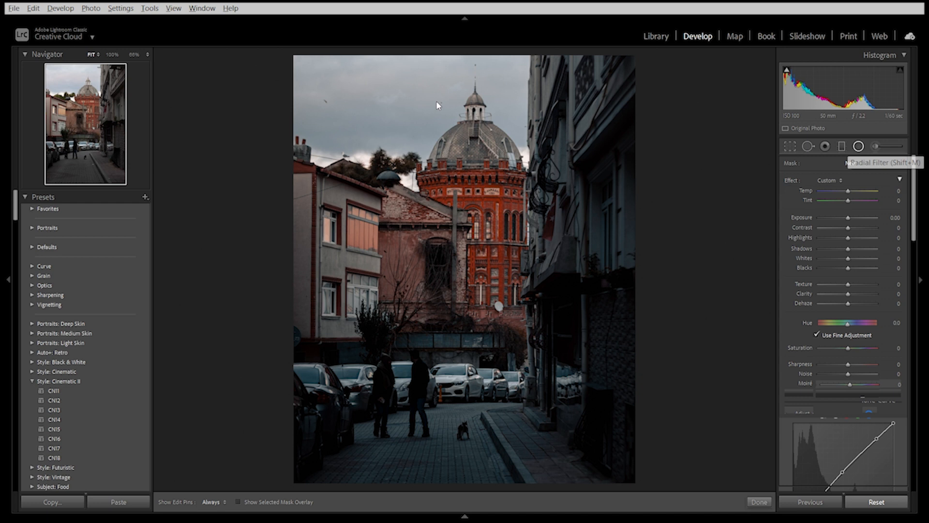
{"action": "left_click_drag", "start_coordinate": [476, 209], "coordinate": [537, 367]}
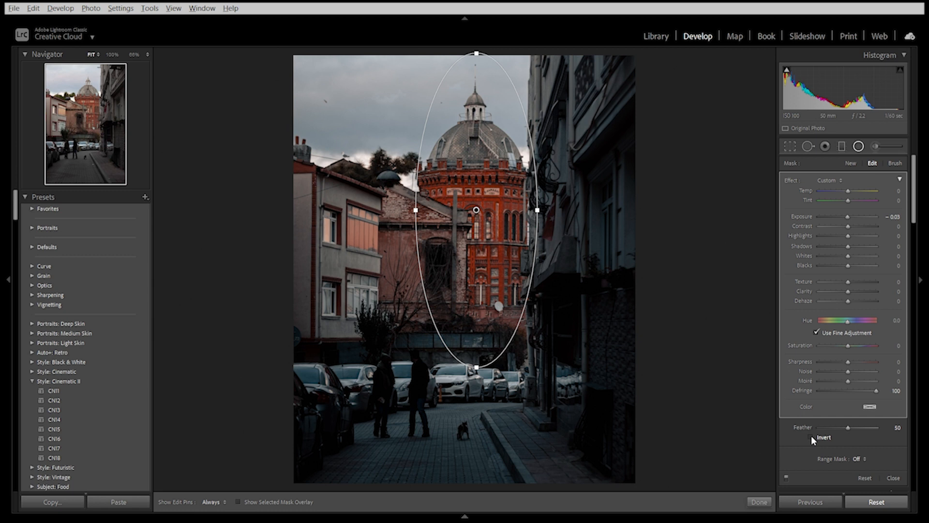
{"action": "left_click", "coordinate": [859, 146]}
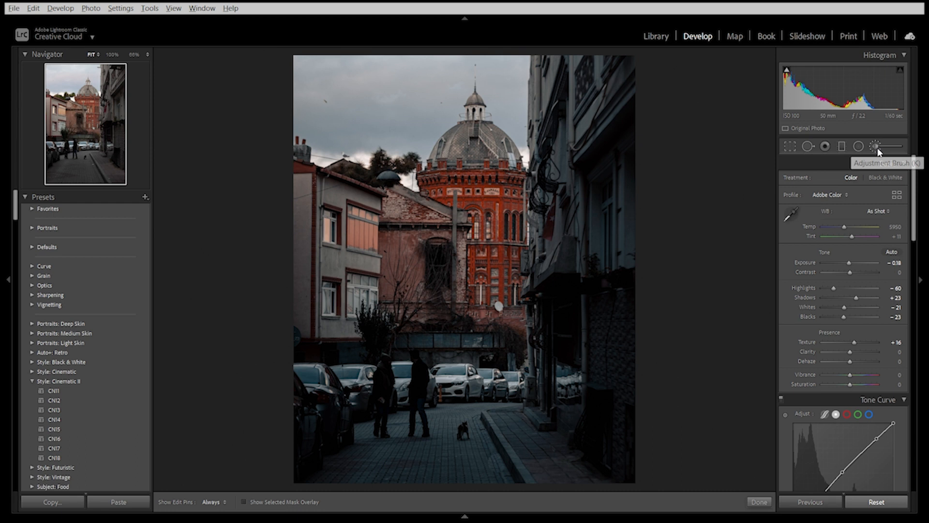
Start a new Adjustment Brush mask
{"action": "left_click", "coordinate": [878, 147]}
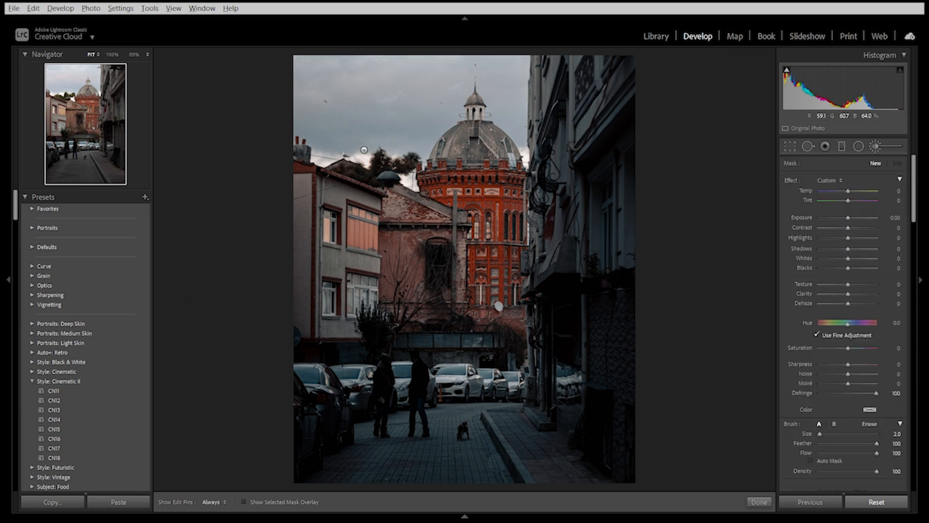